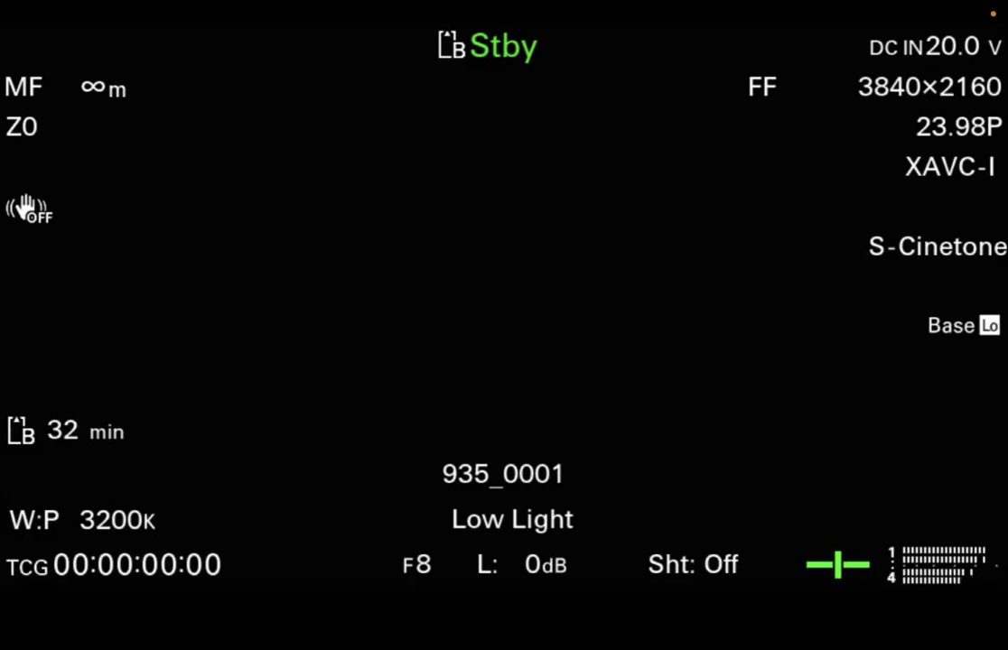
Step: Open the main menu and tour the categories from User to Maintenance, wrapping around to Shooting
key("Menu")
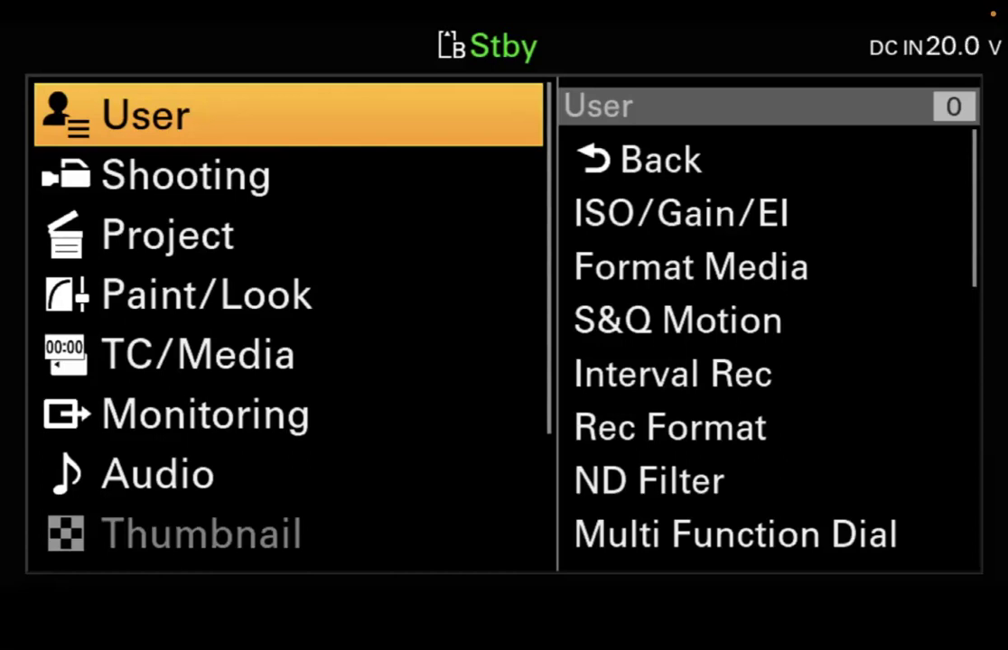
key("Down")
key("Down")
key("Down")
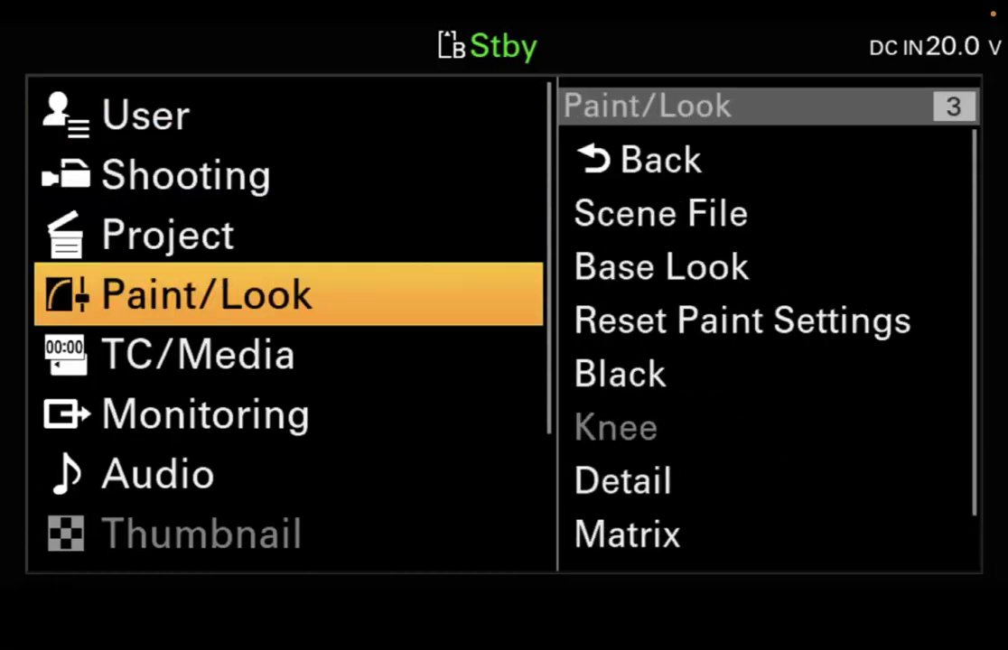
key("Down")
key("Down")
key("Down")
key("Down")
key("Down")
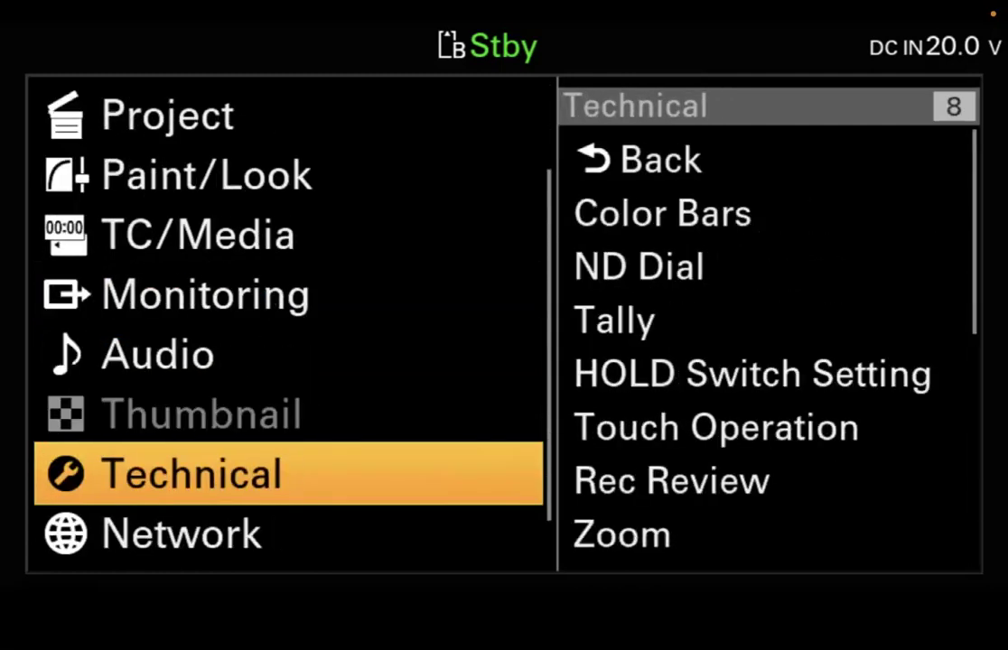
key("Down")
key("Down")
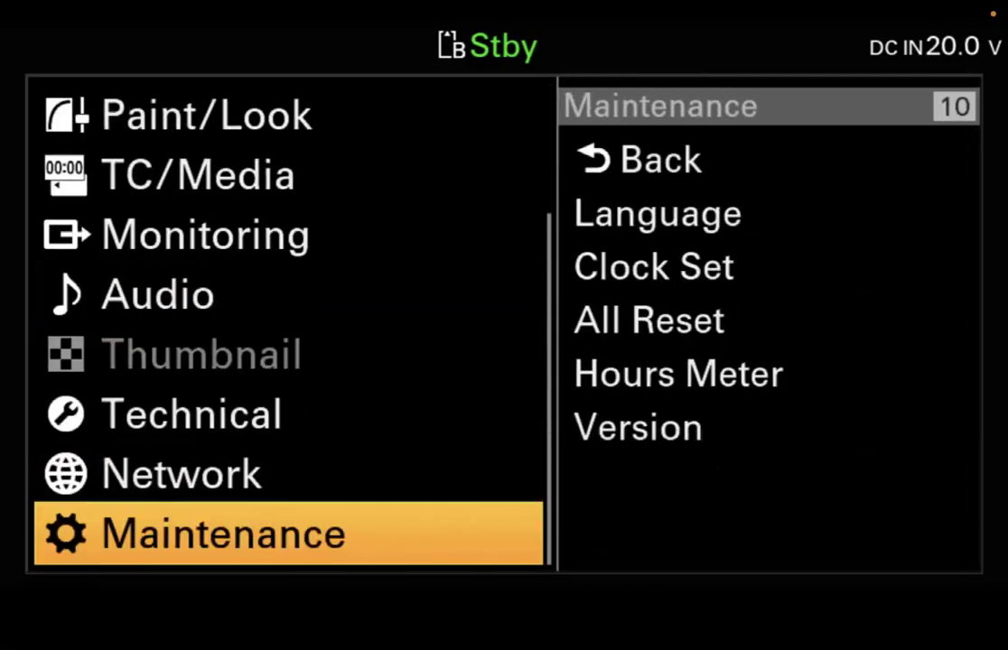
key("Down")
key("Down")
key("Up")
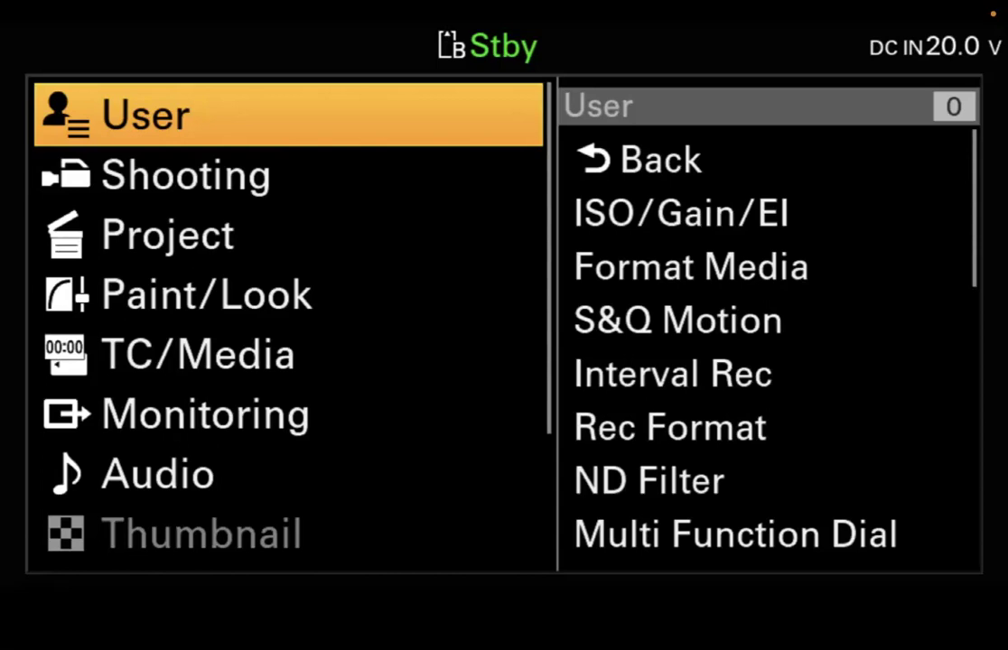
key("Down")
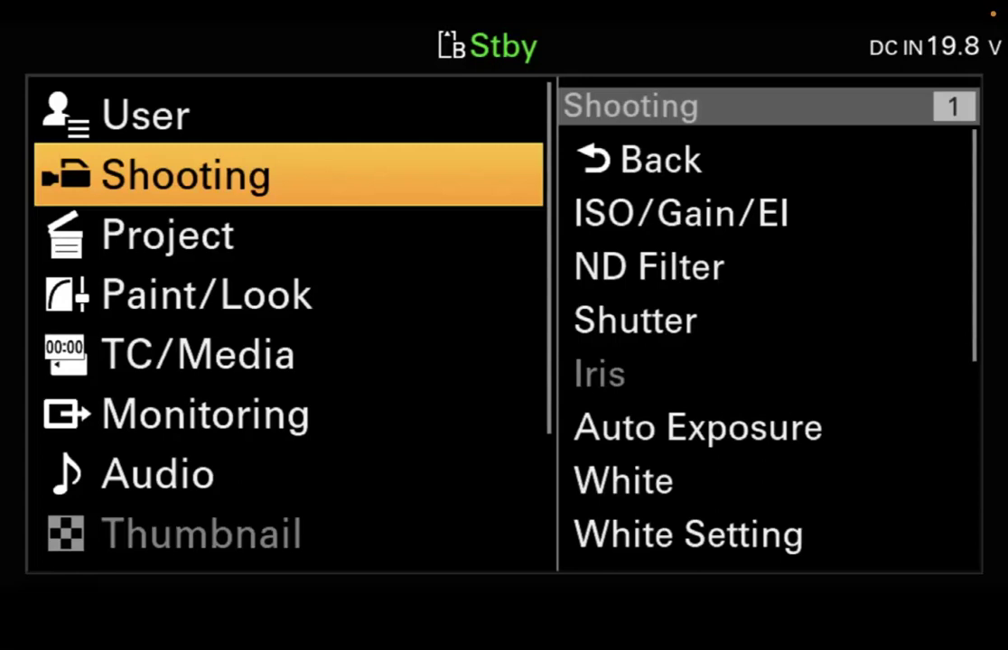
Step: Review the Project page (Base Setting, Rec Format, Simul Rec, Proxy Rec), then list Paint/Look
left_click(167, 235)
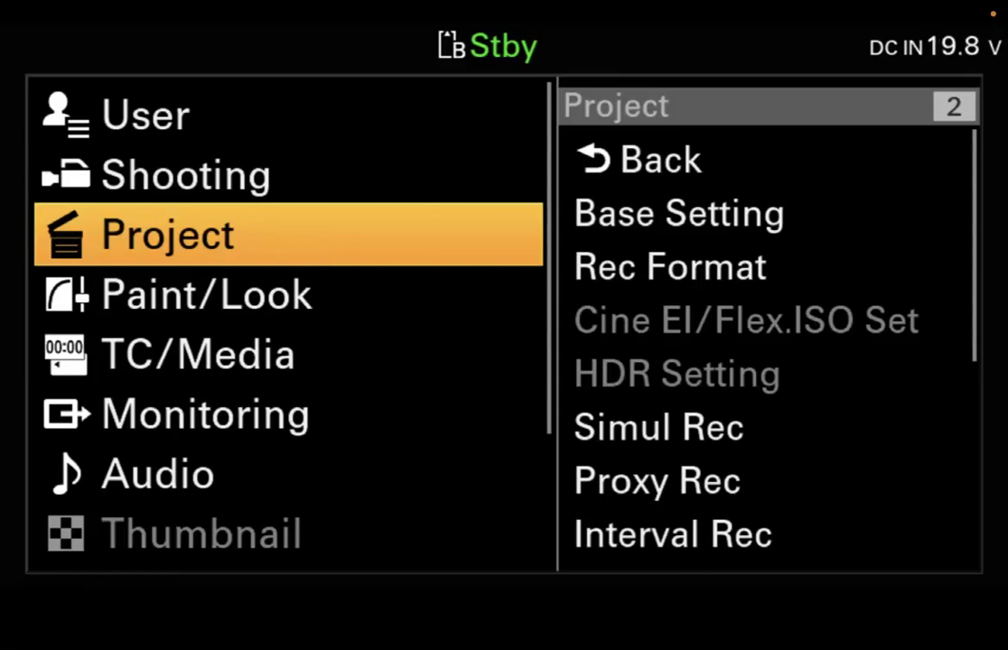
left_click(207, 294)
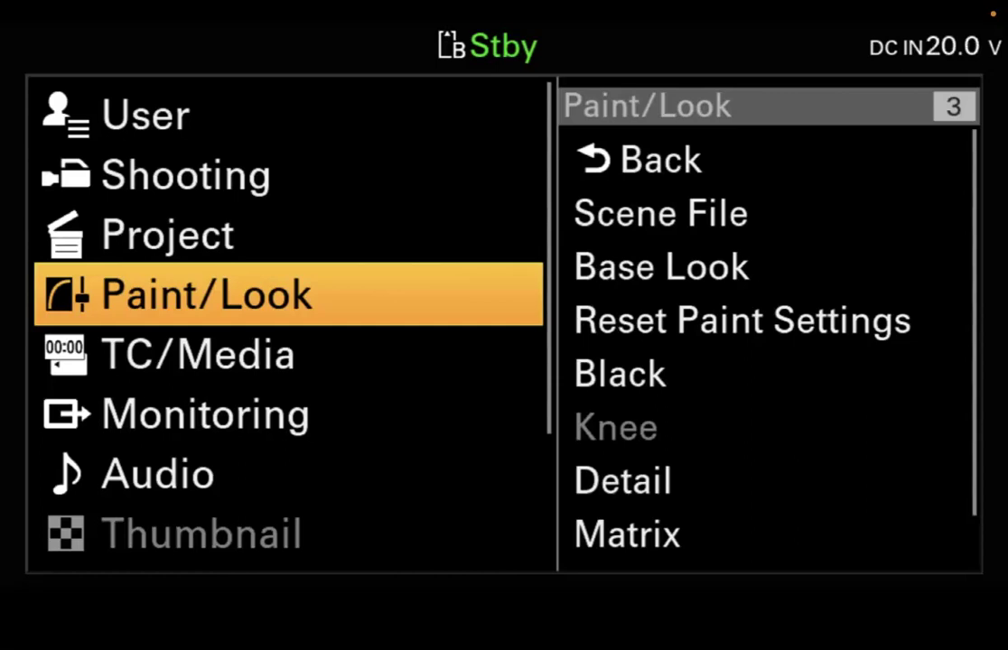
Step: Check the TC/Media page (Timecode, Users Bit, Clip Name Format), then list Monitoring settings
key("Down")
key("Down")
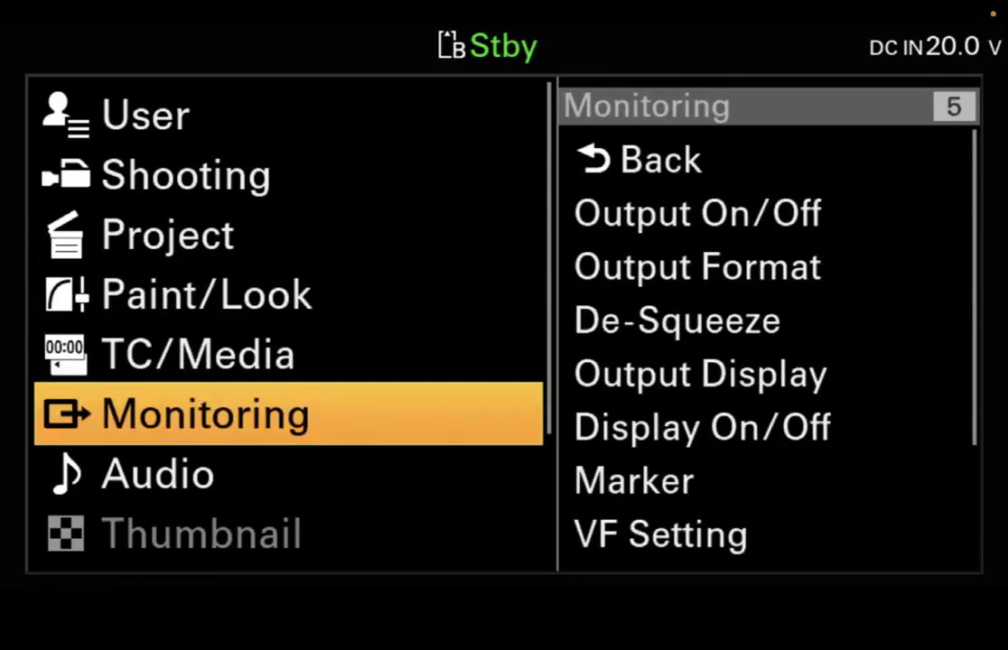
key("Up")
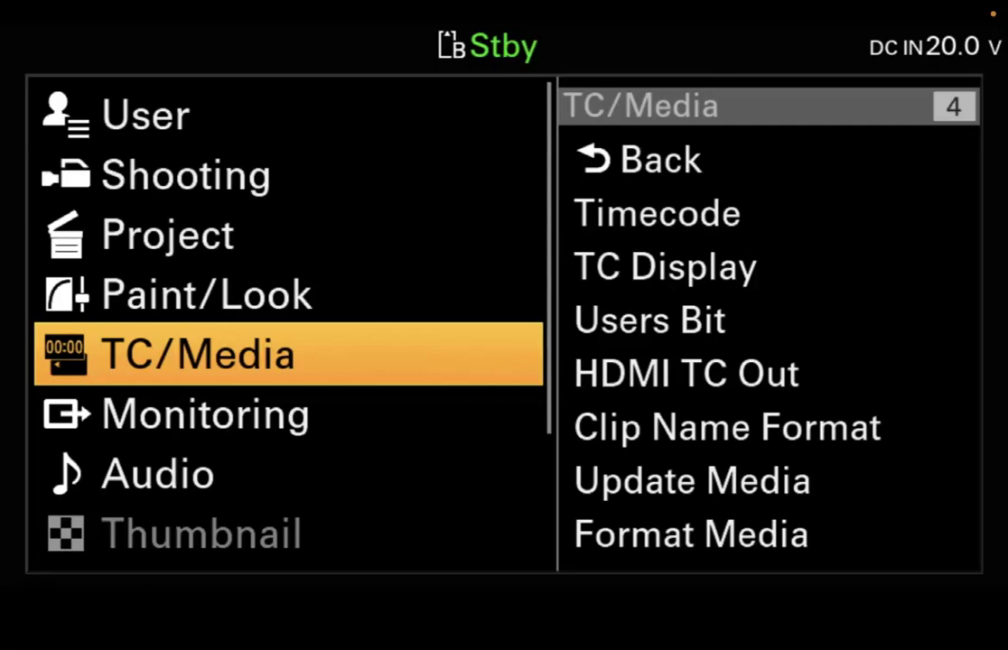
key("Down")
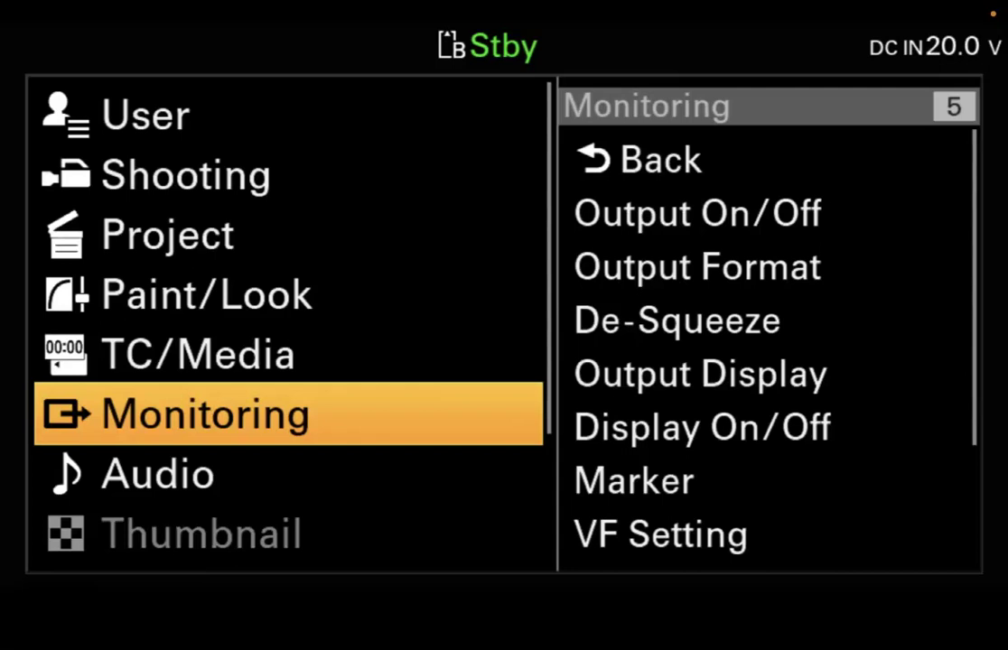
Step: Review the Audio and Thumbnail categories, switching back and forth between them
key("Down")
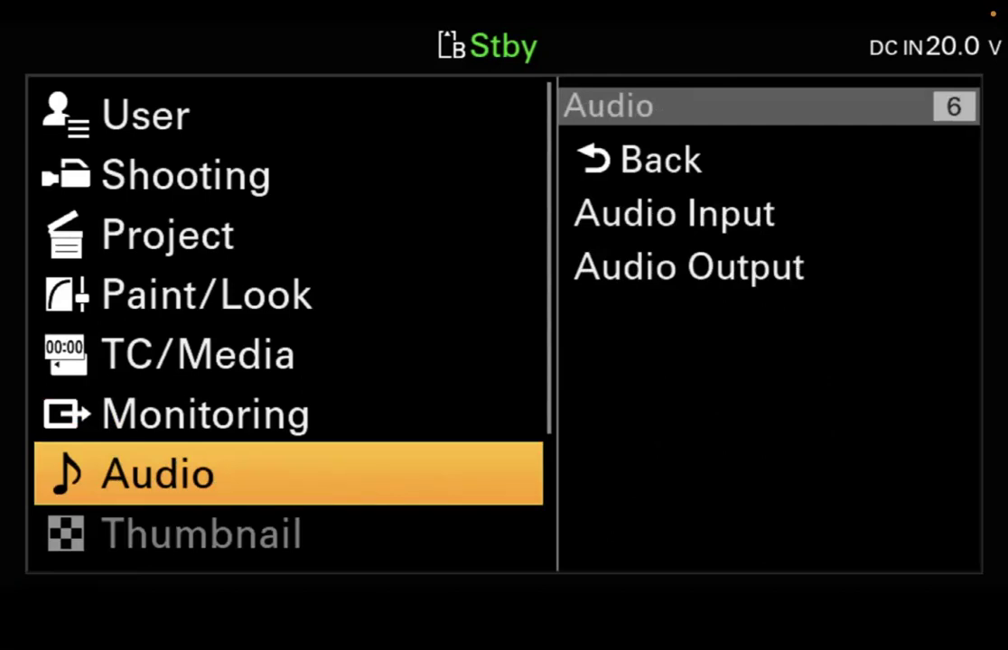
key("Down")
key("Up")
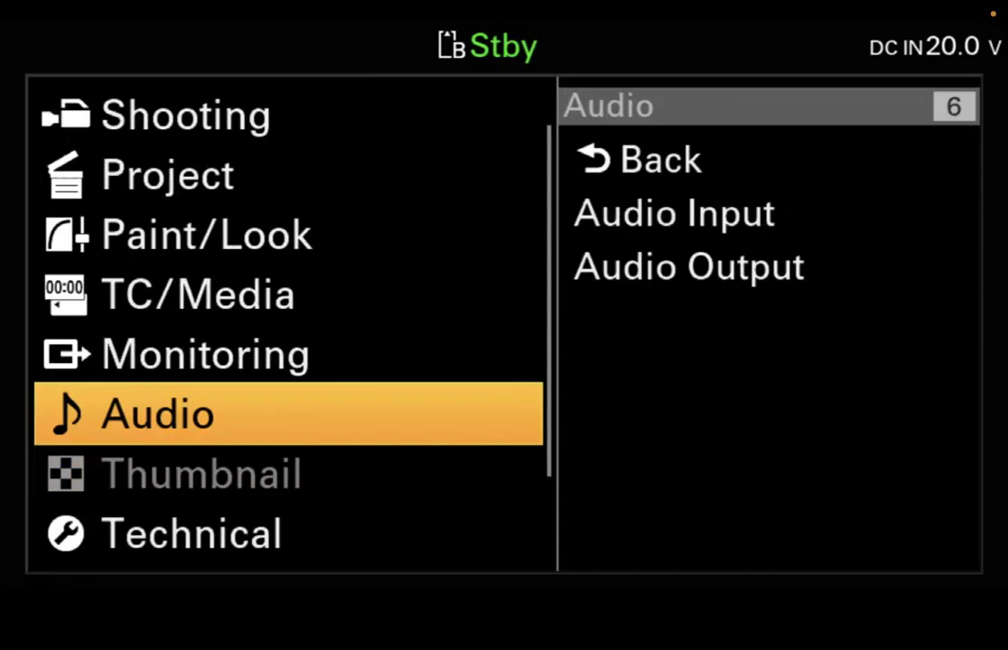
key("Down")
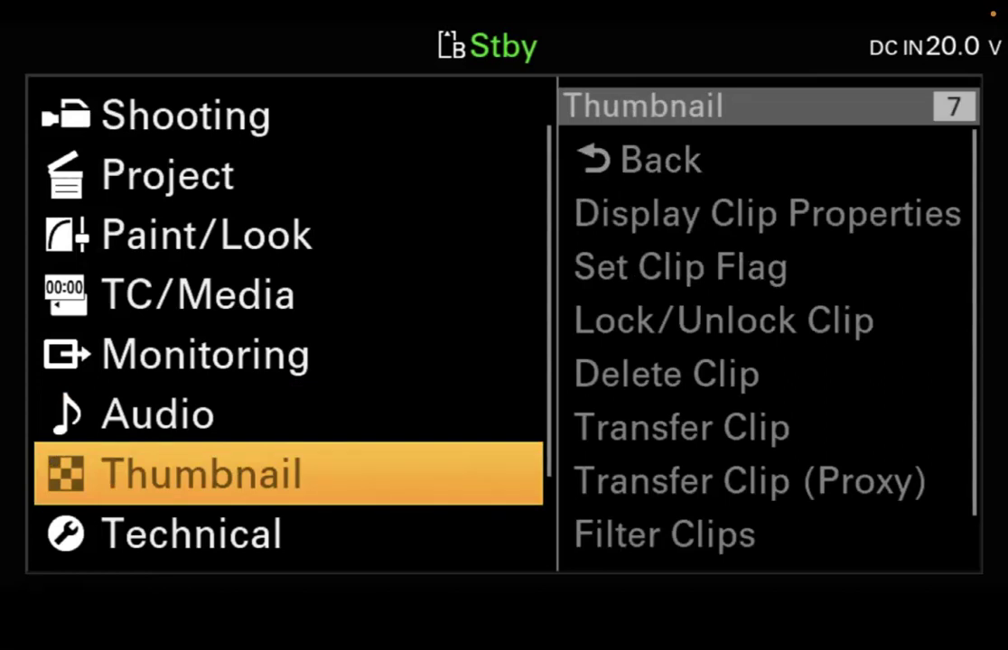
key("Up")
key("Down")
key("Down")
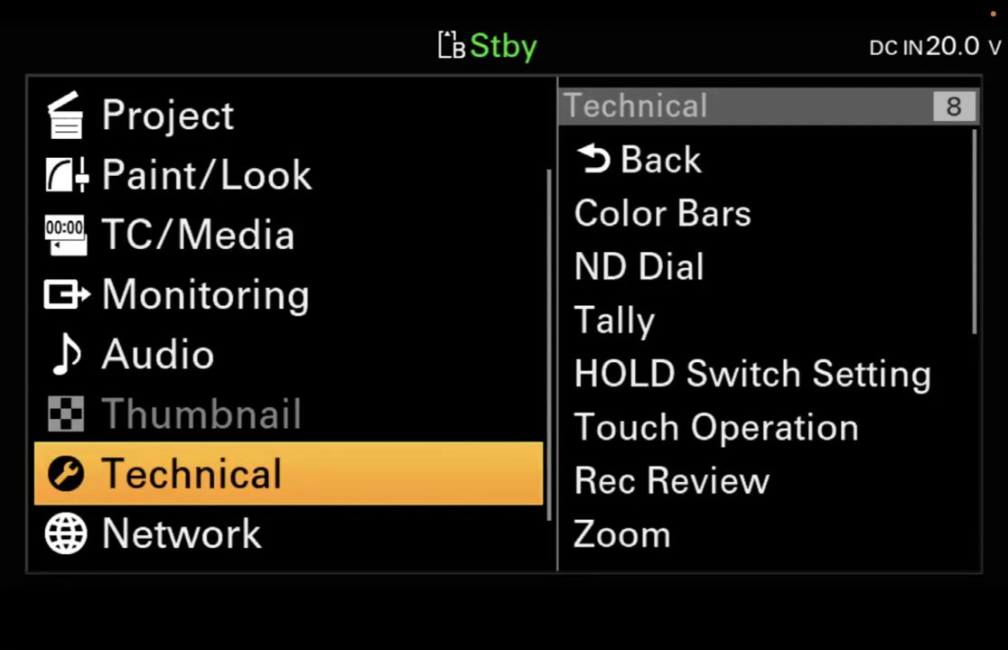
Step: Review the Network and Maintenance categories, then return to the Monitoring page
key("Down")
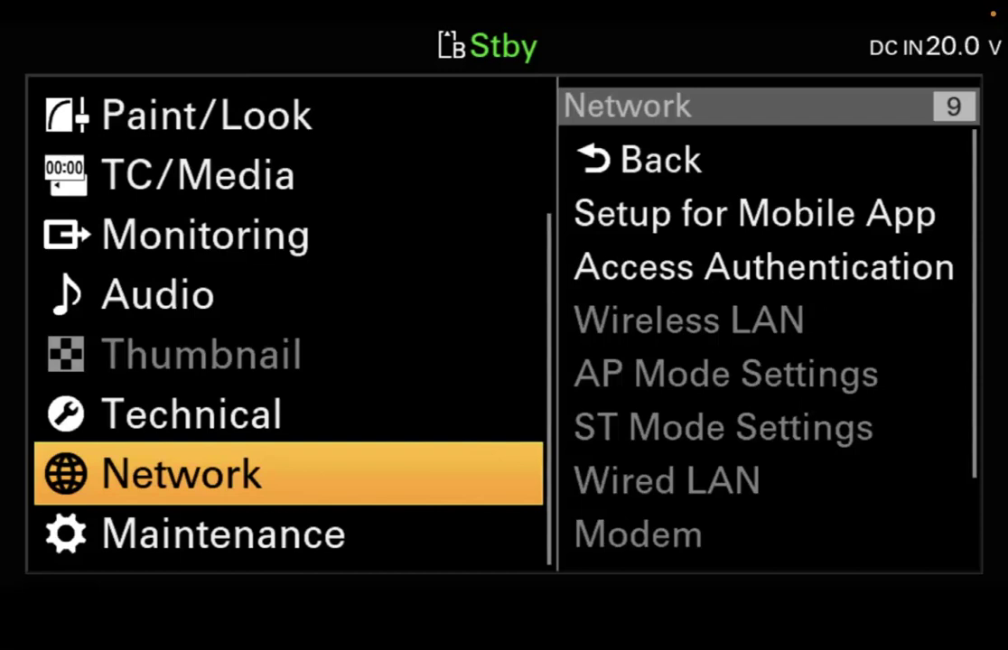
key("Down")
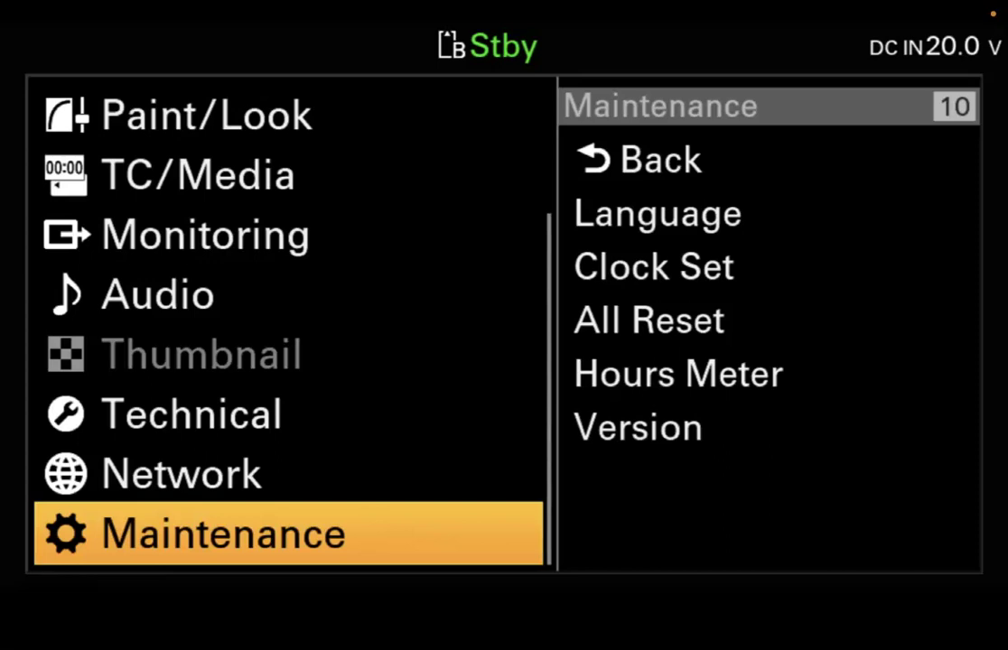
key("Up")
key("Up")
key("Up")
key("Up")
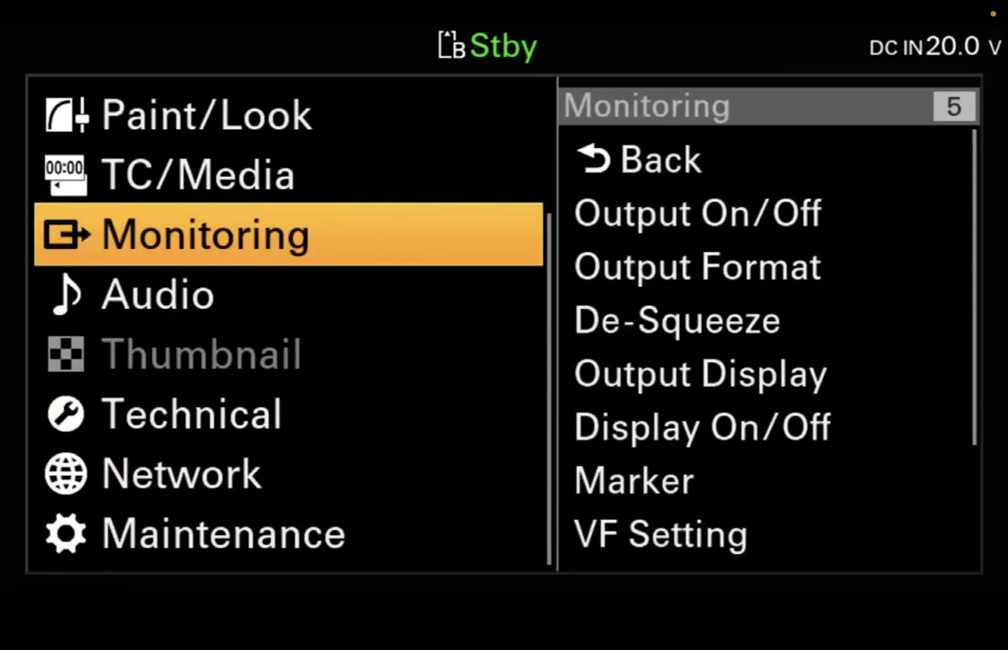
Step: Revisit the User and Shooting categories, then list Paint/Look (Scene File, Base Look, Knee, Matrix)
key("Up")
key("Up")
key("Up")
key("Up")
key("Up")
key("Up")
key("Down")
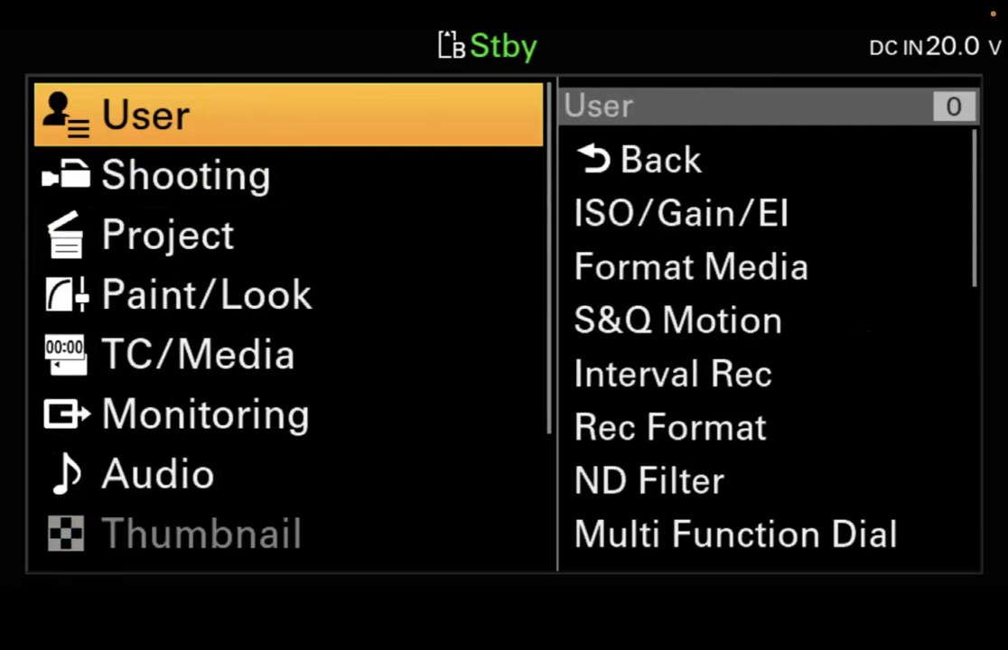
key("Down")
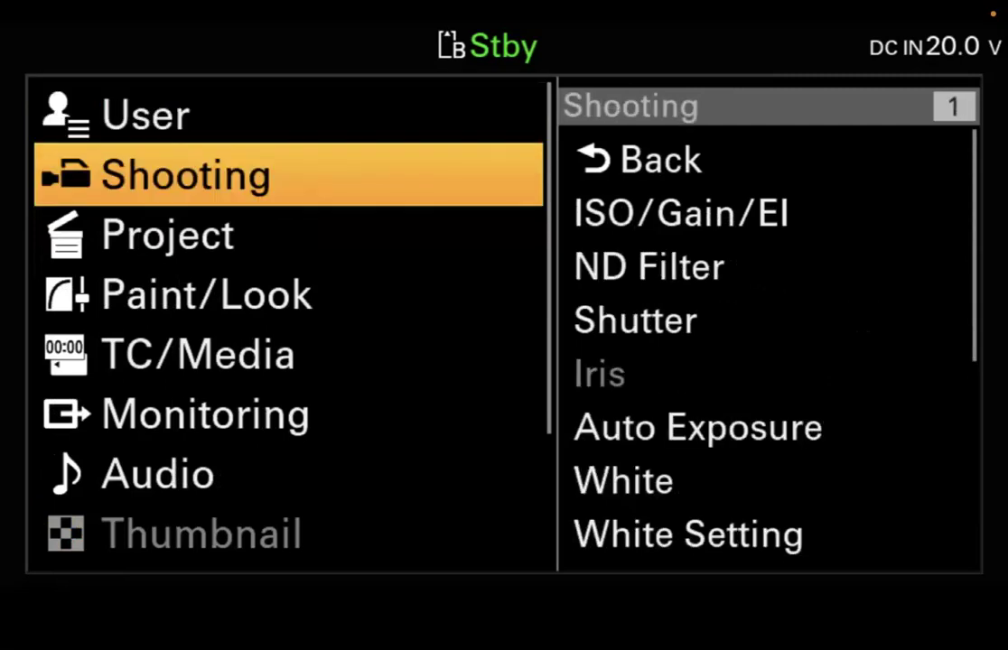
key("Up")
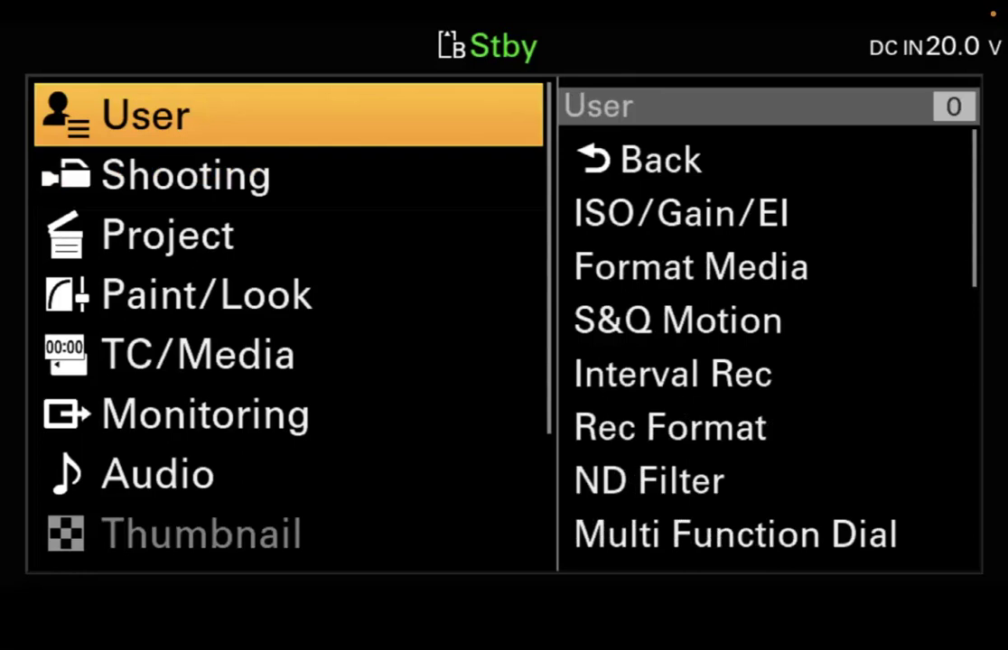
key("Down")
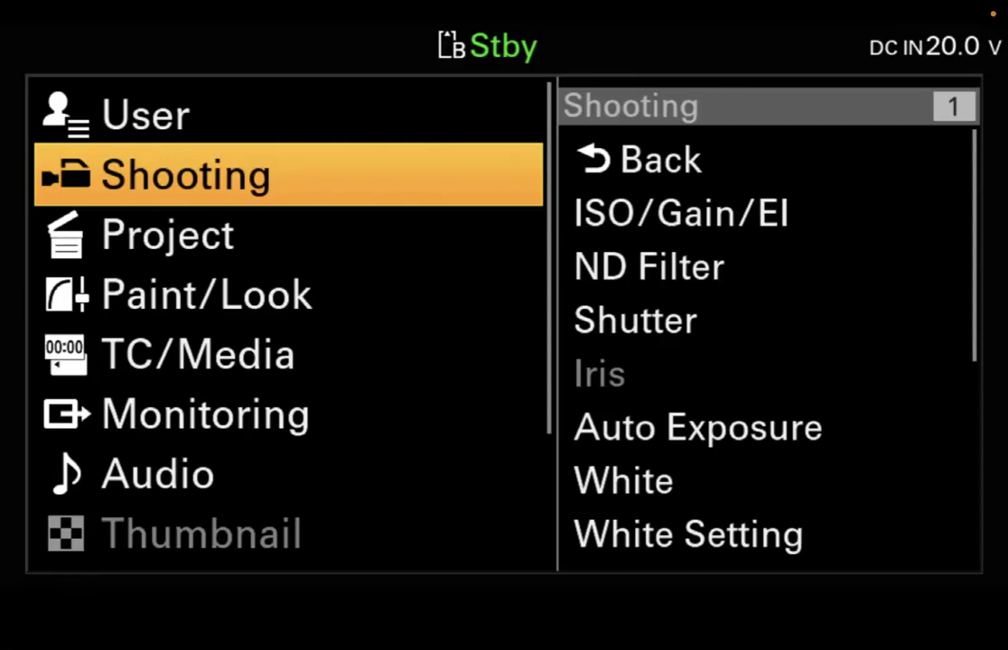
key("Down")
key("Down")
key("Up")
key("Up")
key("Down")
key("Down")
key("Down")
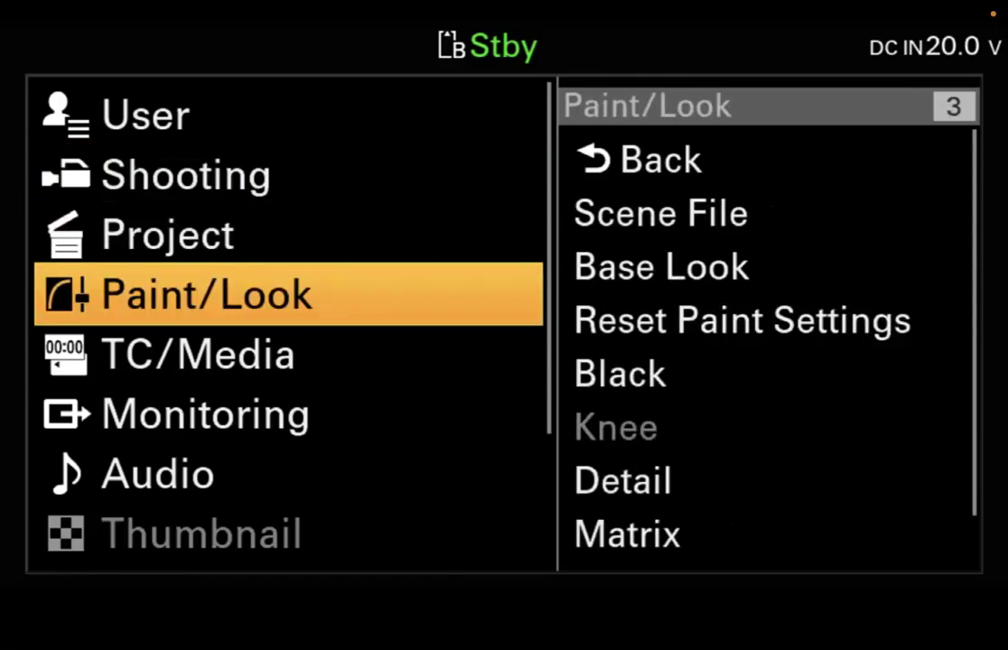
Step: Check Paint/Look's Scene File options with Preset Recall at SCinetone, then return to Shooting
key("Up")
key("Right")
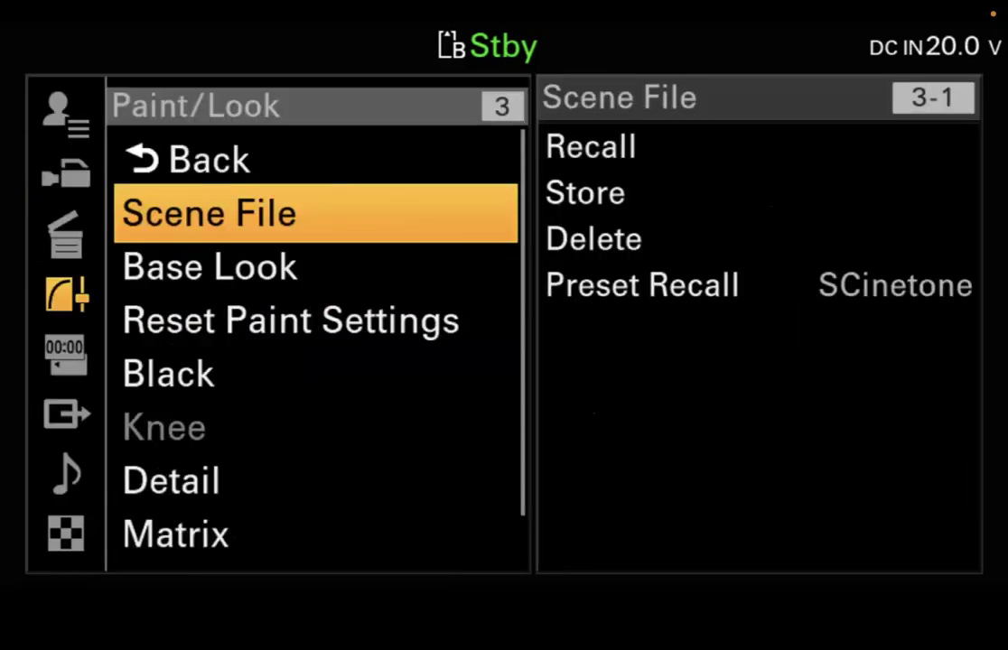
key("Left")
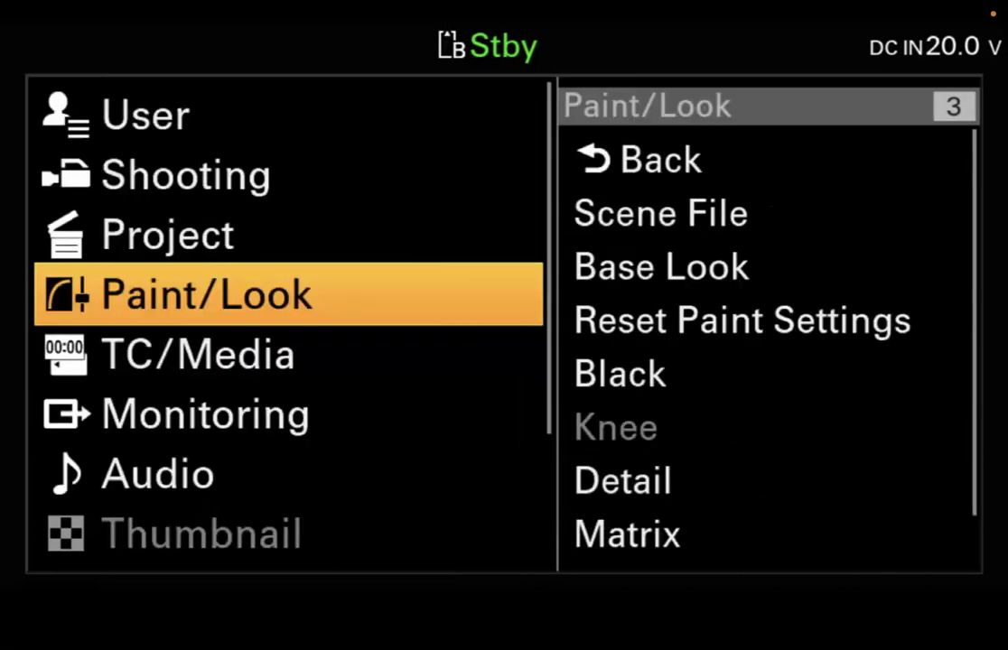
key("Up")
key("Up")
key("Up")
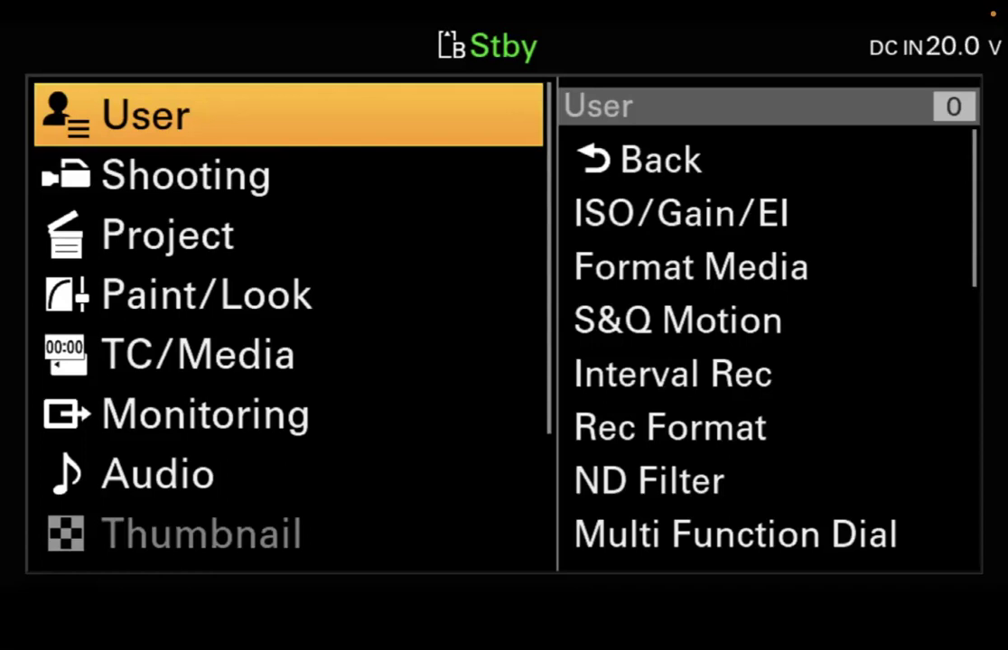
left_click(186, 174)
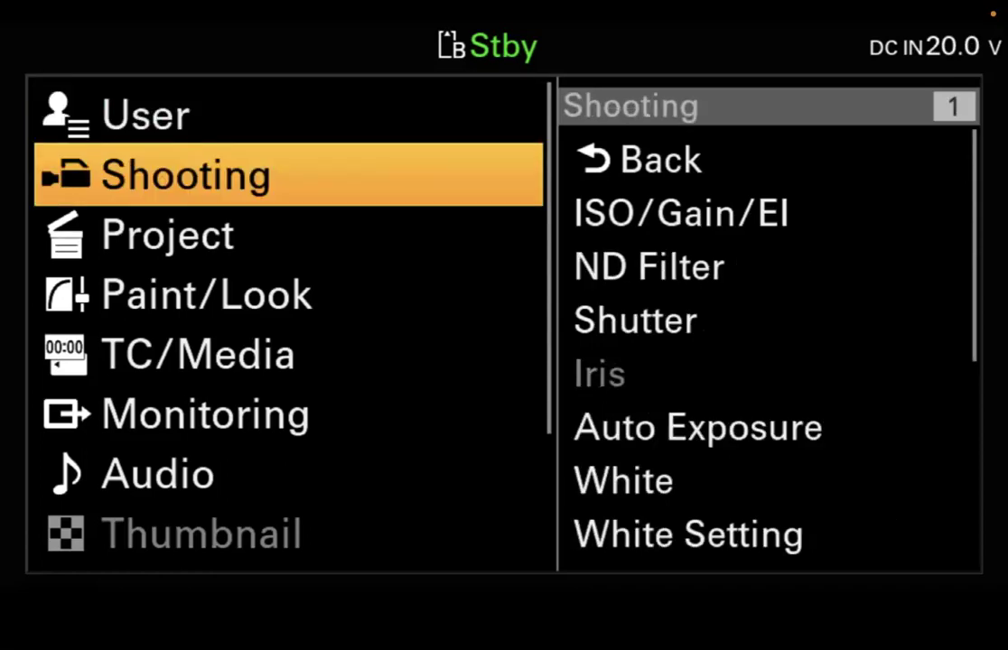
Step: Browse the Shooting items and preview the Project Base Setting options
left_click(680, 214)
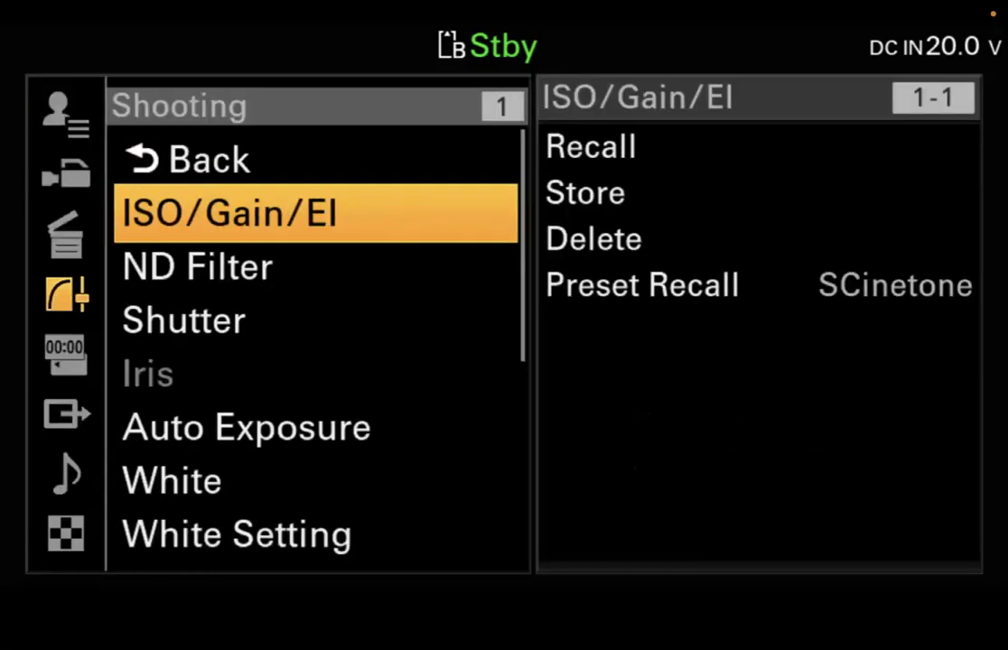
left_click(196, 266)
key("Down")
key("Down")
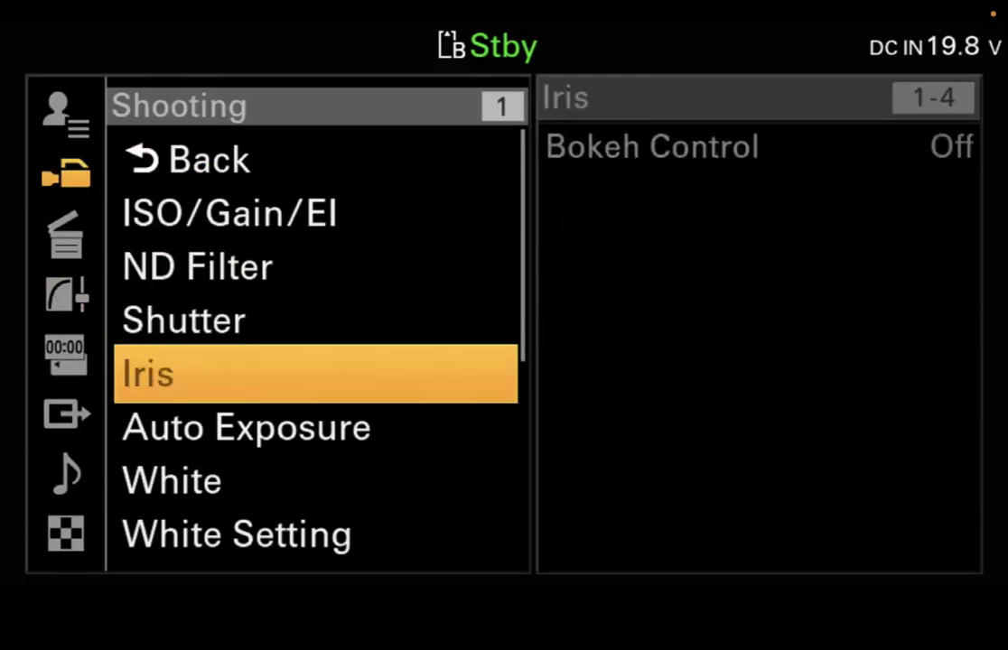
key("Down")
key("Down")
key("Down")
key("Down")
key("Down")
key("Down")
key("Down")
key("Down")
key("Down")
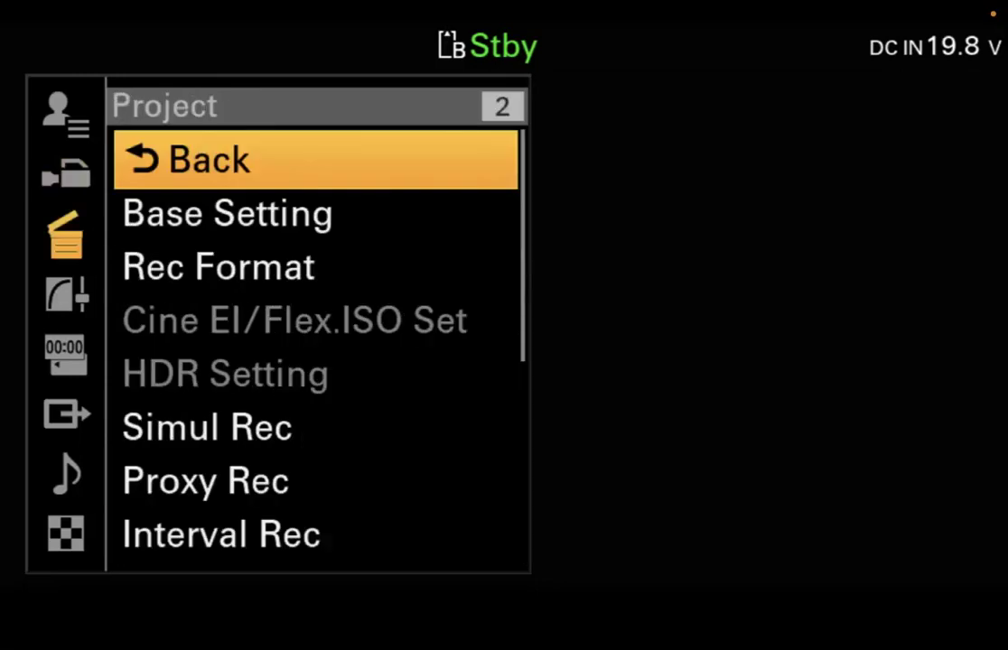
key("Down")
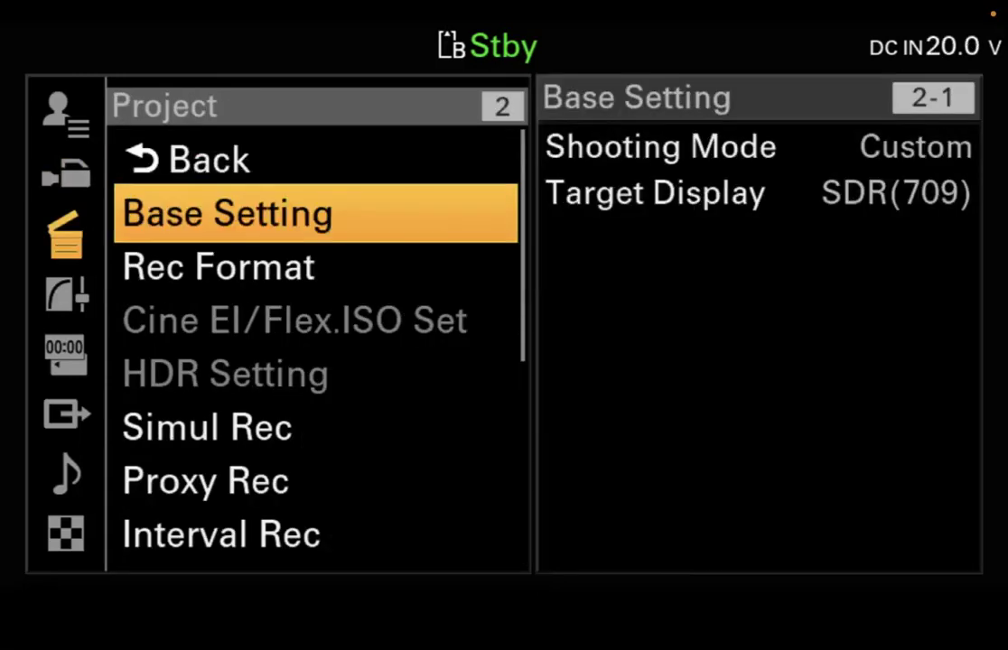
Step: Return to the top level and preview ISO/Gain/EI gains of 12dB, 6dB and 0dB
key("Up")
key("Return")
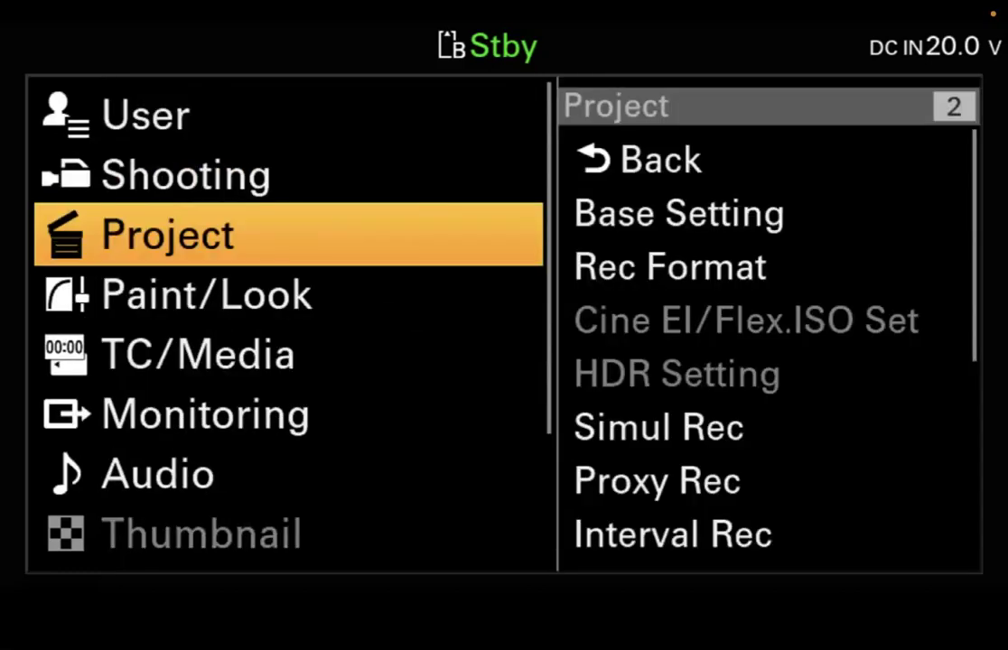
key("Up")
key("Return")
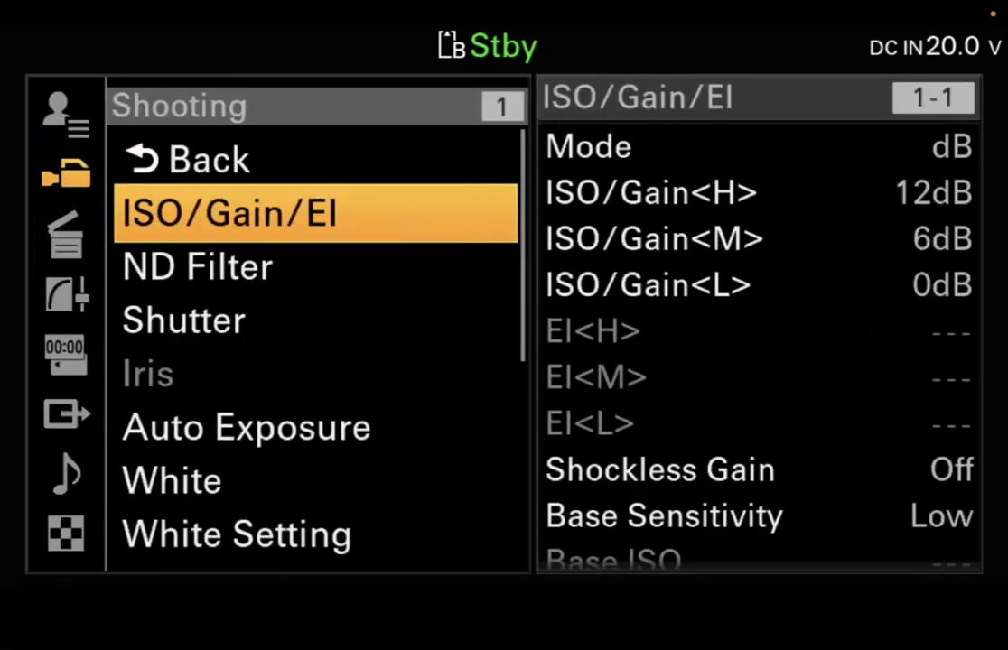
Step: Compare the ND Filter and ISO/Gain/EI previews, then enter the ISO/Gain/EI settings
key("Down")
key("Up")
key("Down")
key("Up")
key("Return")
Step: Open Base Sensitivity, compare High and Low, and keep Low
key("Down")
key("Down")
key("Down")
key("Down")
key("Down")
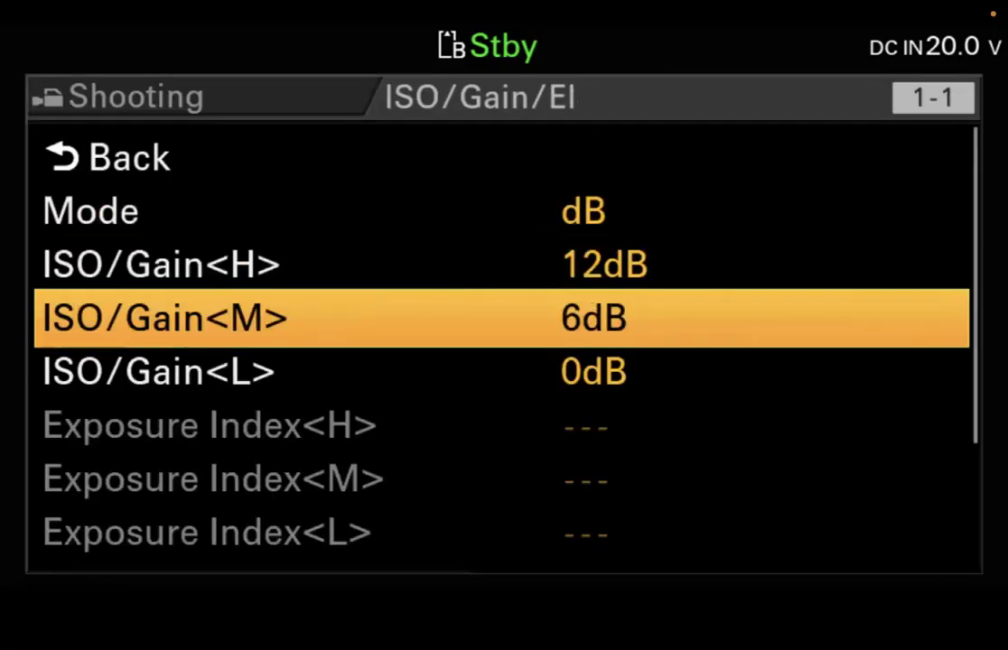
key("Down")
key("Down")
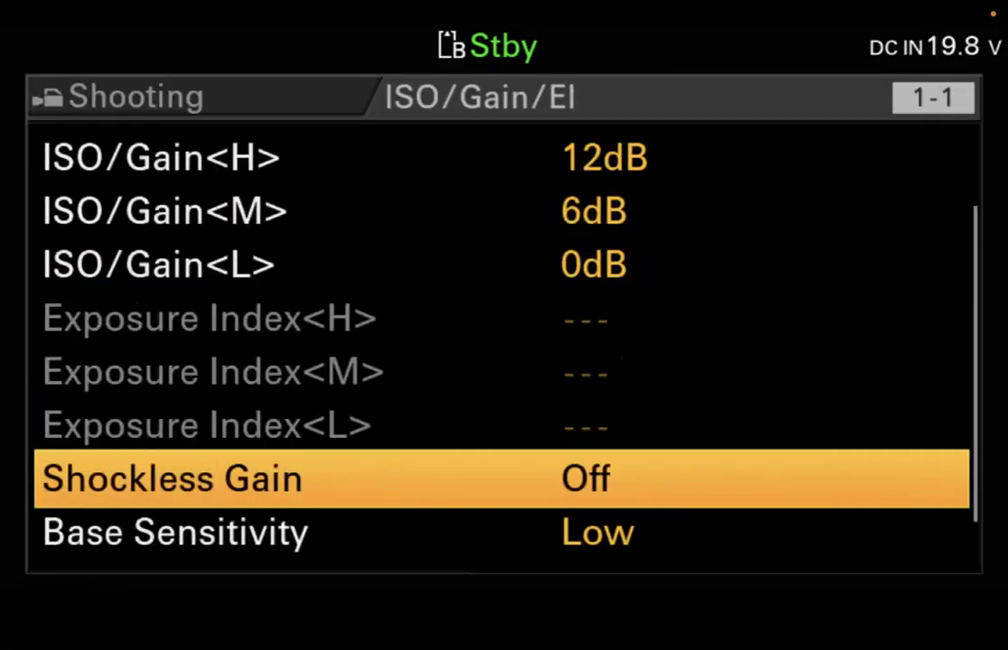
key("Down")
key("Return")
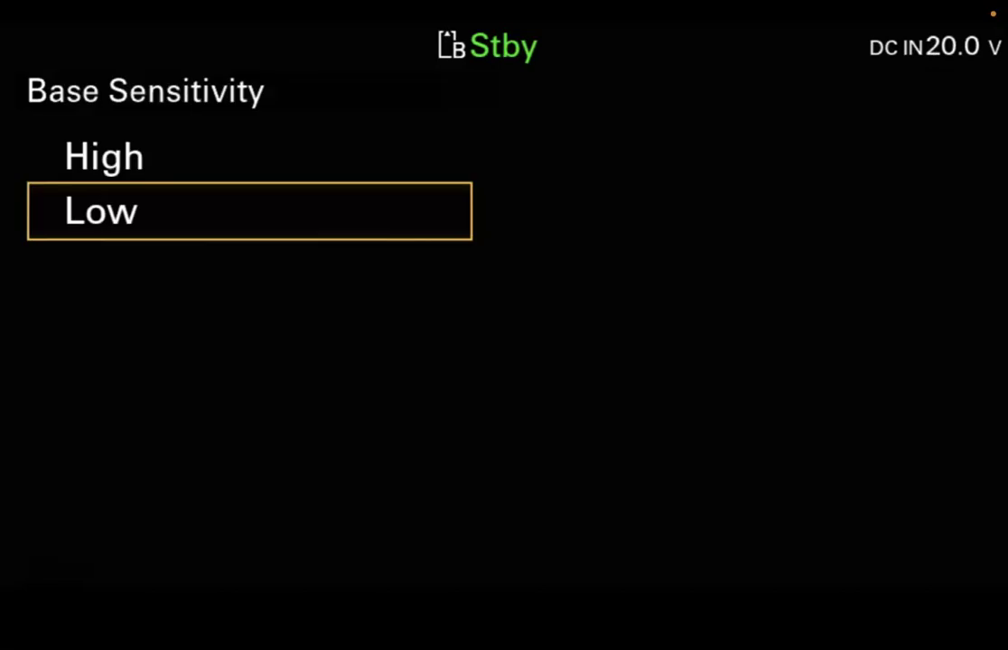
key("Up")
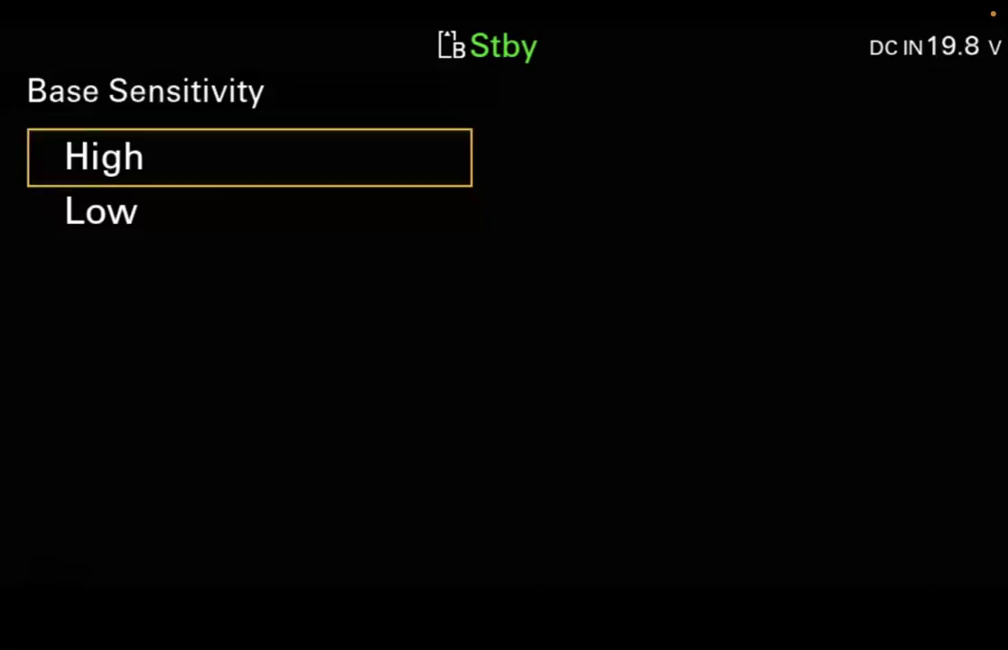
key("Down")
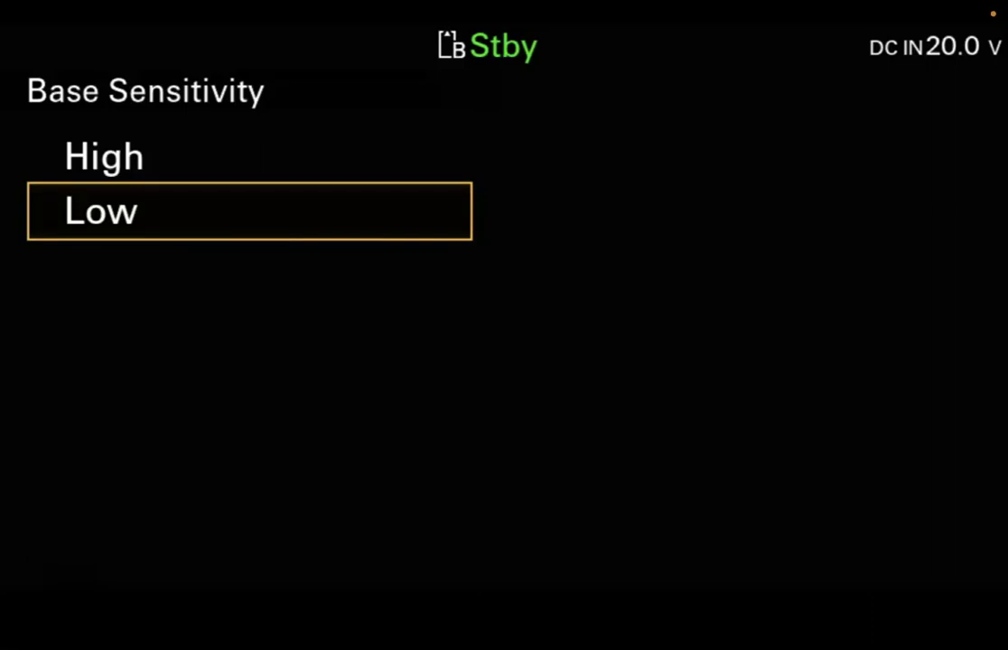
key("Return")
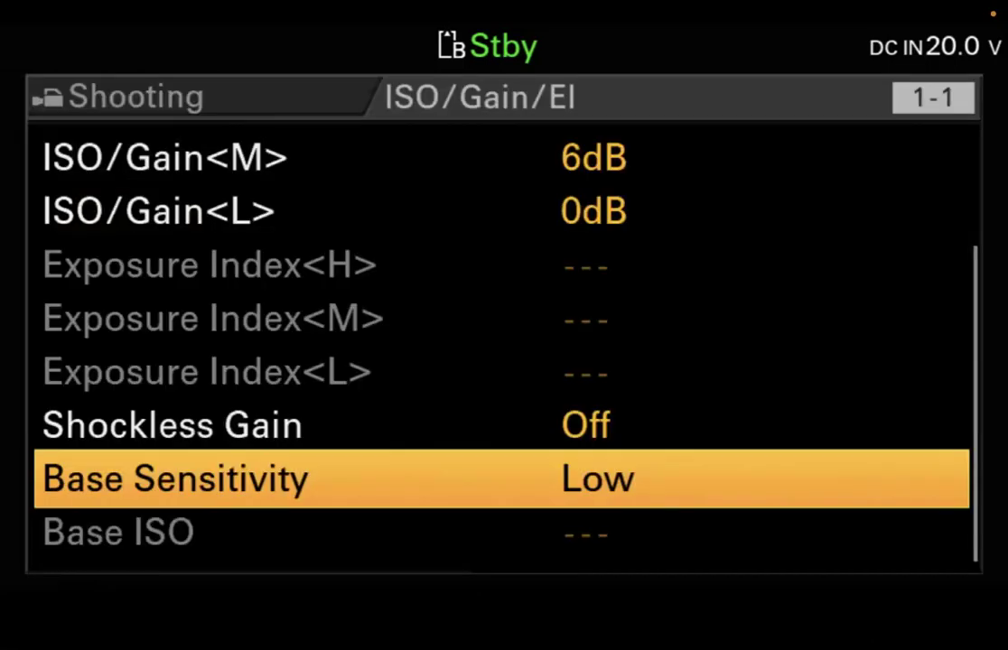
Step: Leave Base Sensitivity at Low and back out of ISO/Gain/EI to the Shooting page
key("Down")
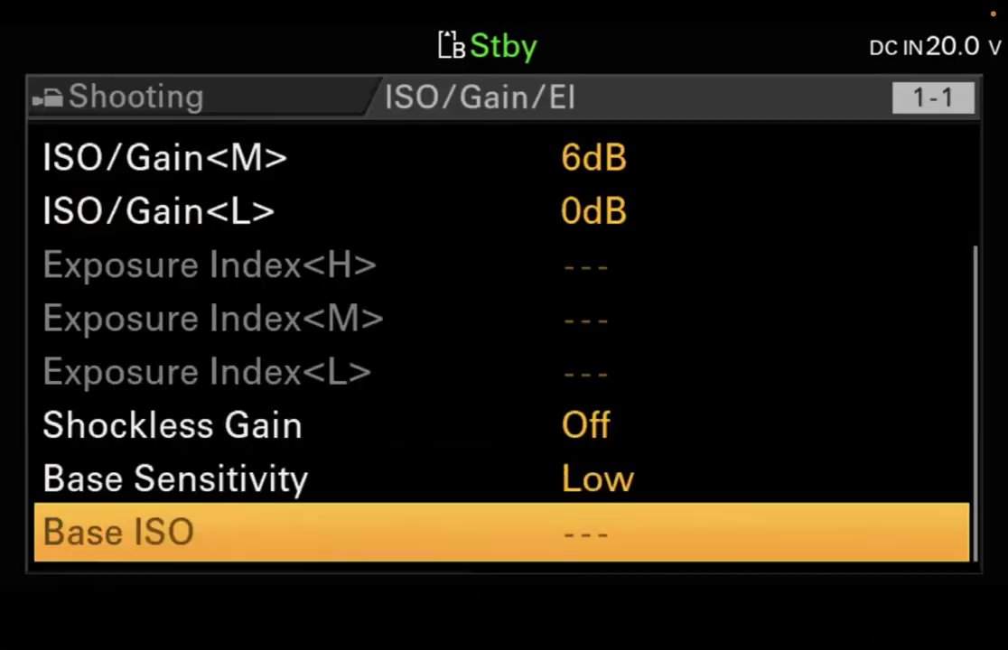
key("Up")
key("Up")
key("Up")
key("Up")
key("Up")
key("Up")
key("Up")
key("Up")
key("Up")
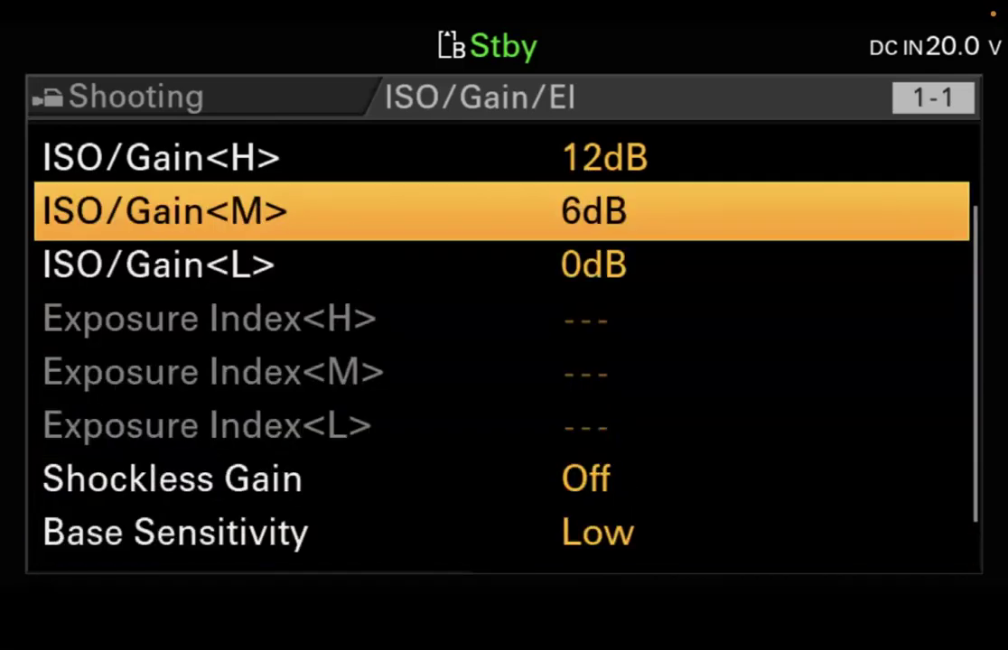
key("Up")
key("Return")
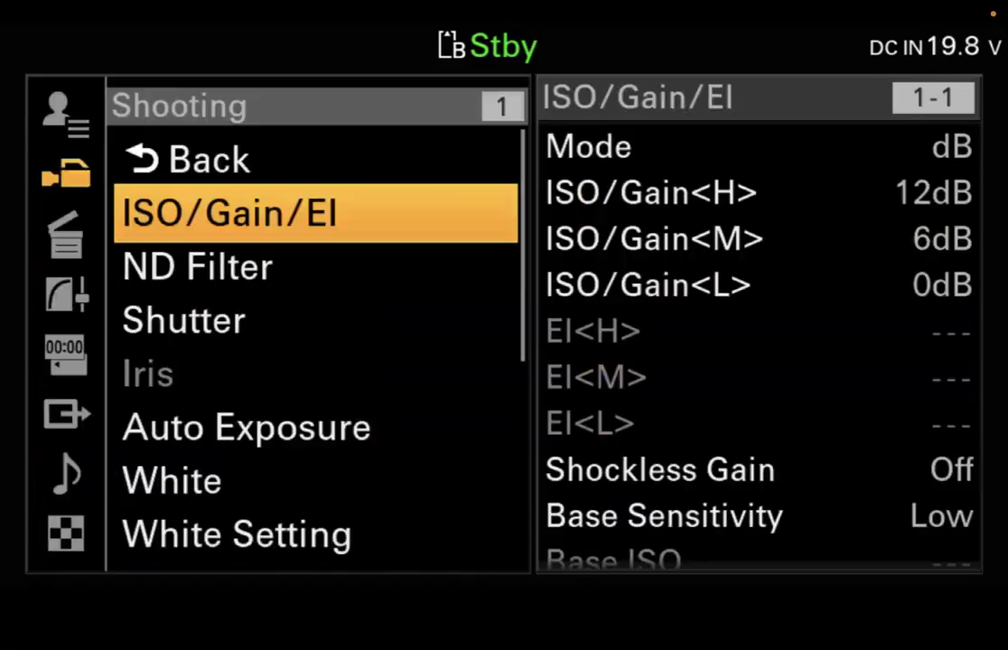
Step: Turn the shutter On under Shooting > Shutter
key("Down")
key("Down")
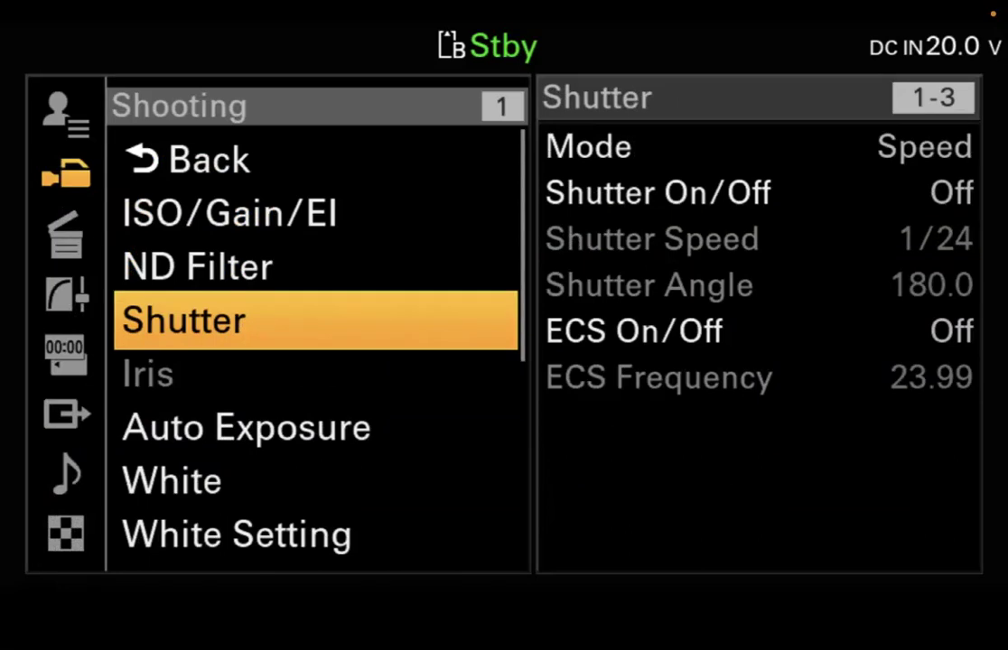
key("Return")
key("Down")
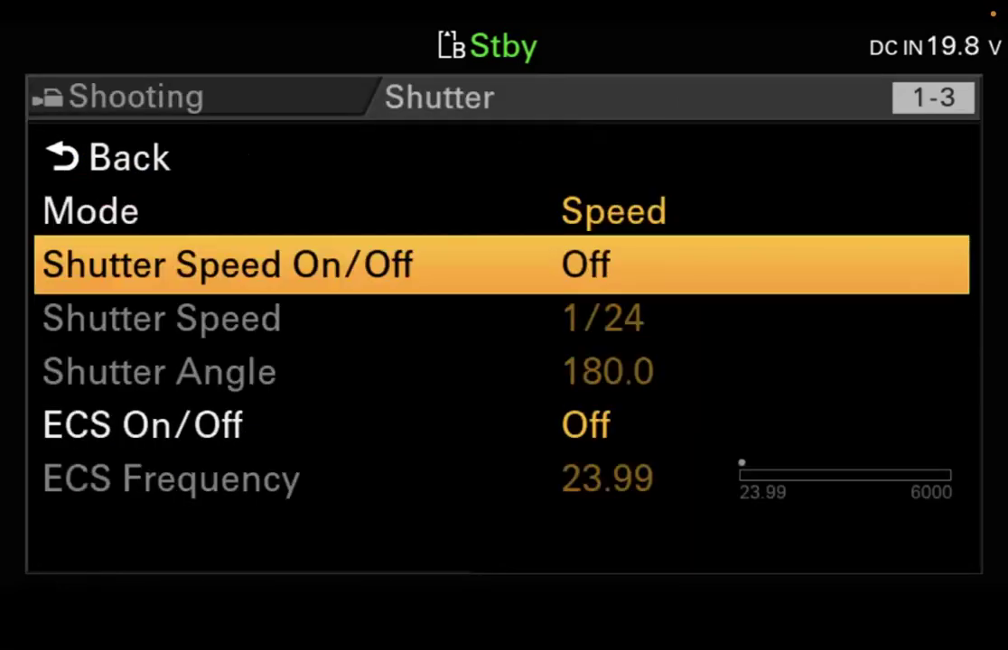
key("Return")
key("Up")
key("Return")
Step: Set the Shutter Speed to 1/48
key("Down")
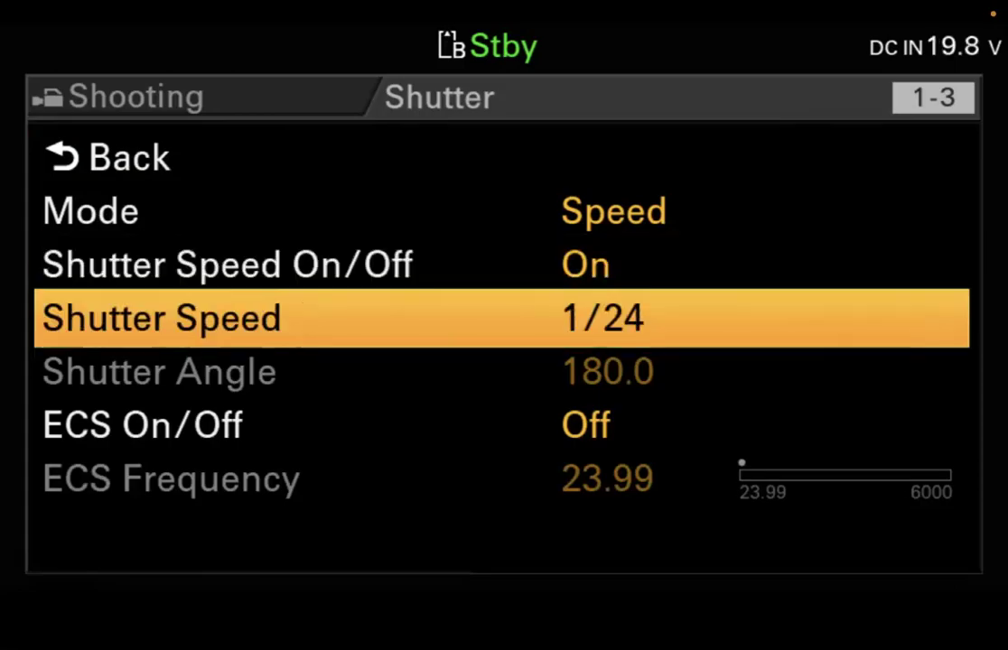
key("Return")
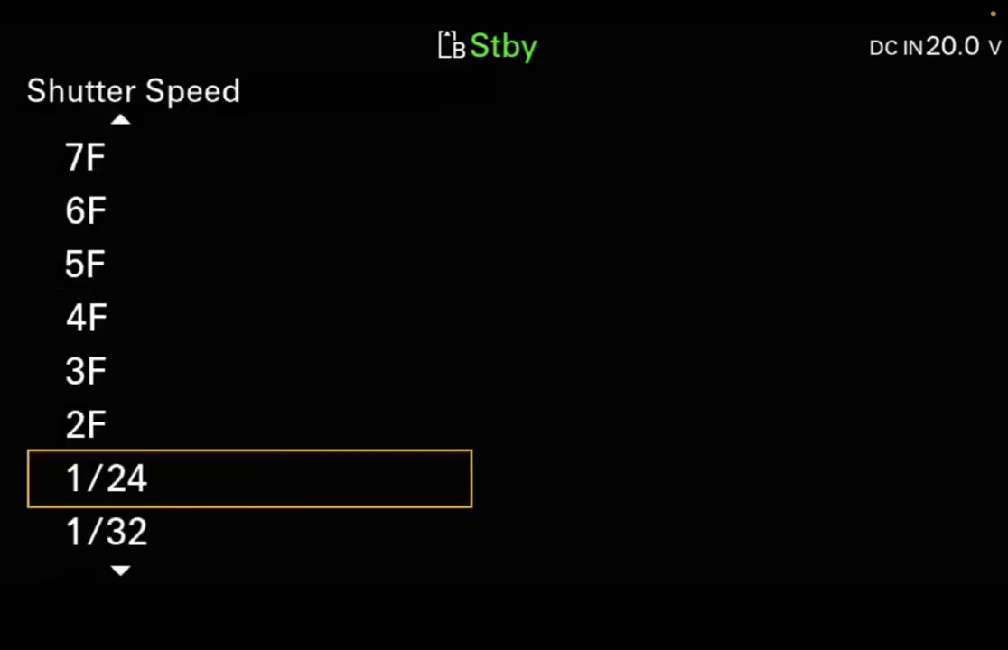
key("Down")
key("Down")
key("Return")
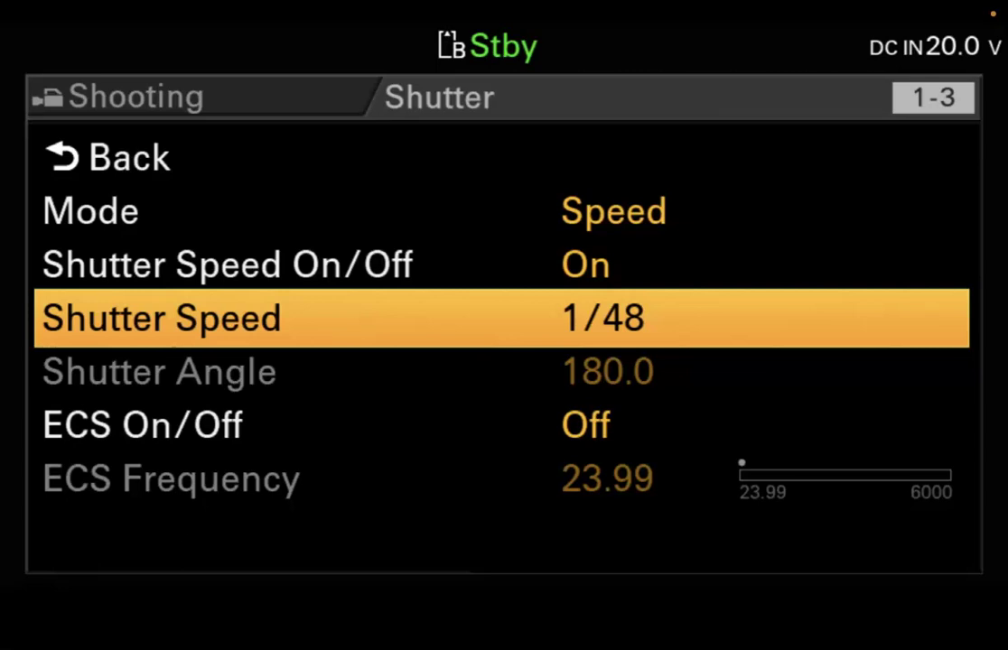
Step: Bring up the Shutter Mode choices, Speed and Angle
key("Down")
key("Down")
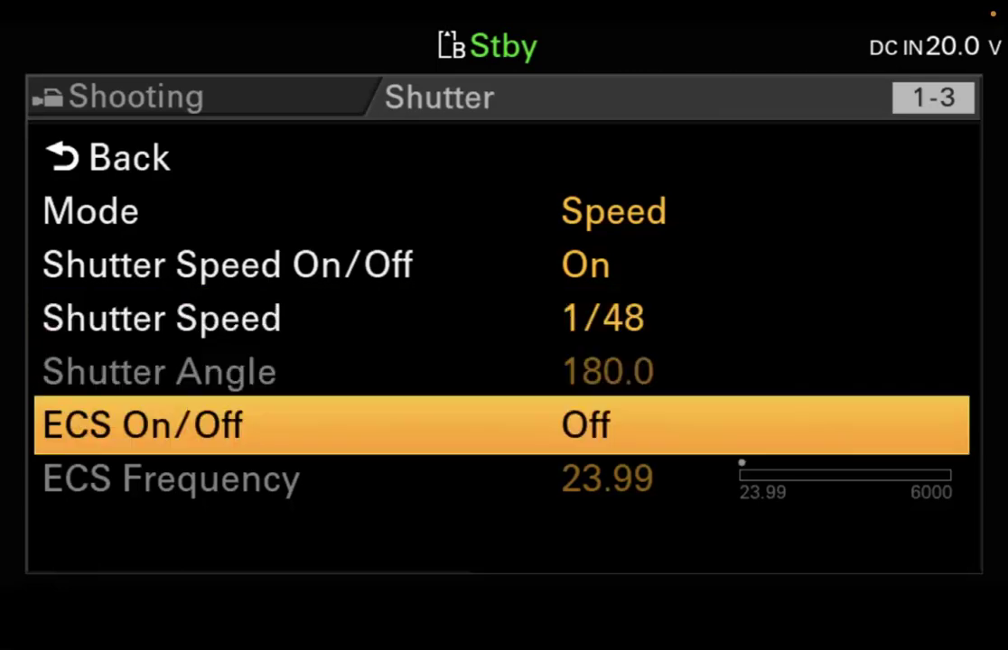
key("Up")
key("Up")
key("Up")
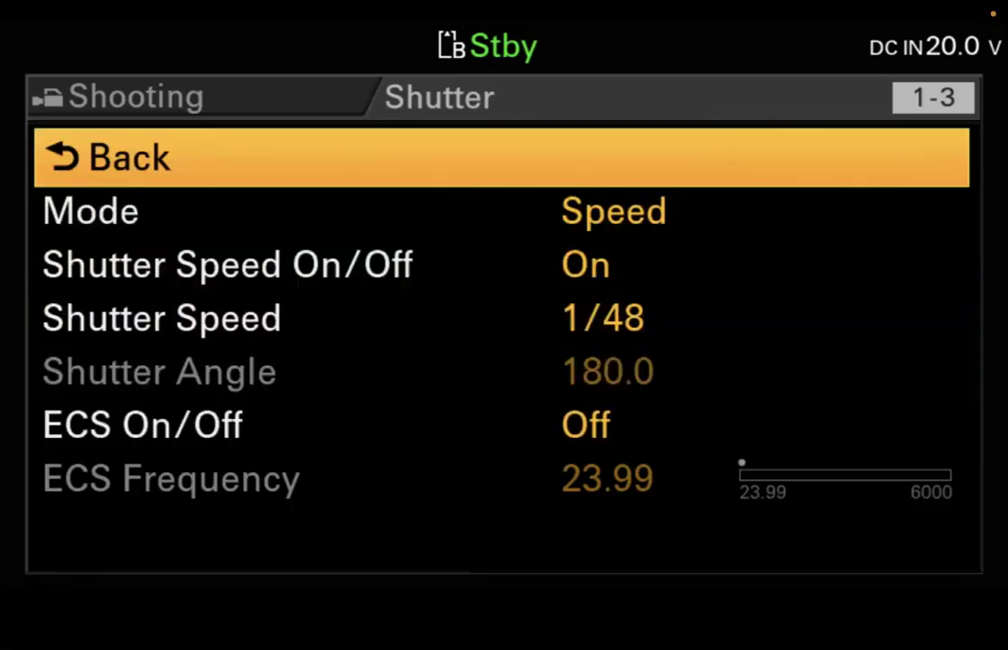
key("Down")
key("Return")
Step: Glance at Angle, keep Speed as the shutter mode, and go back to the Shooting menu
key("Down")
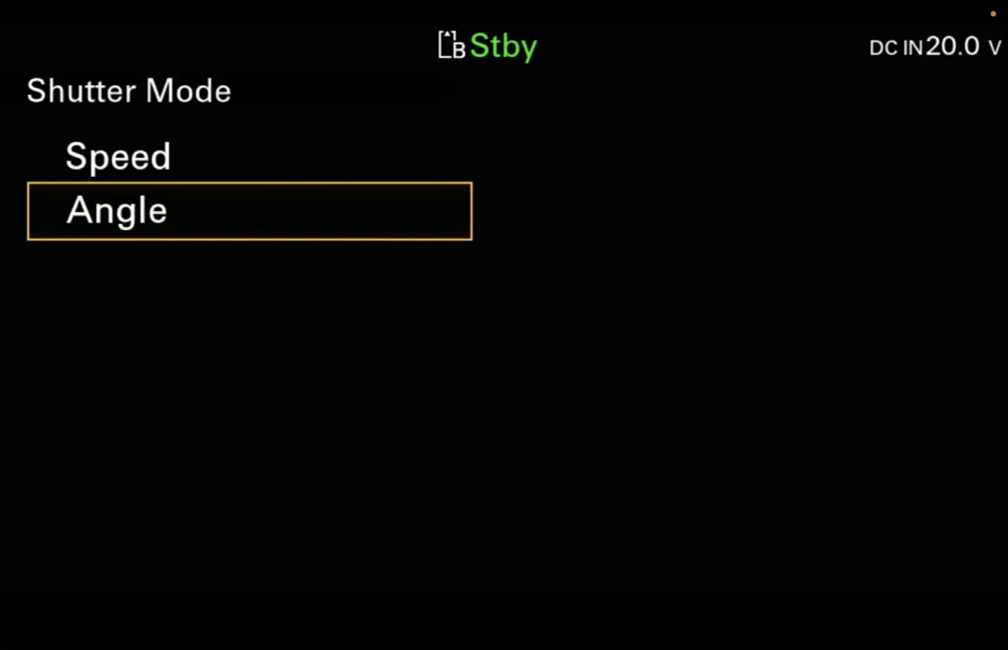
key("Up")
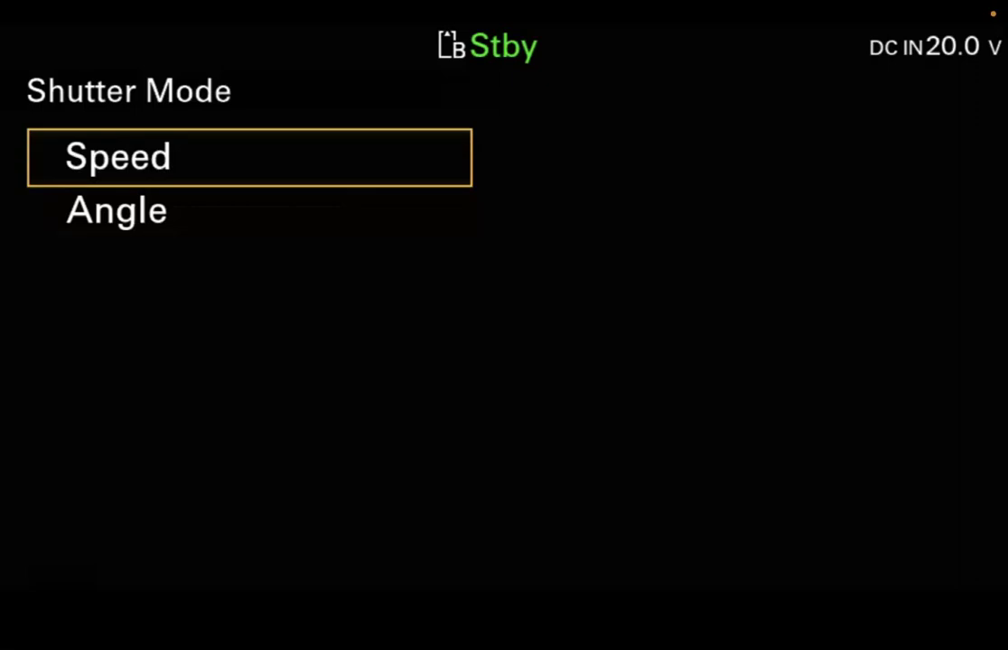
key("Return")
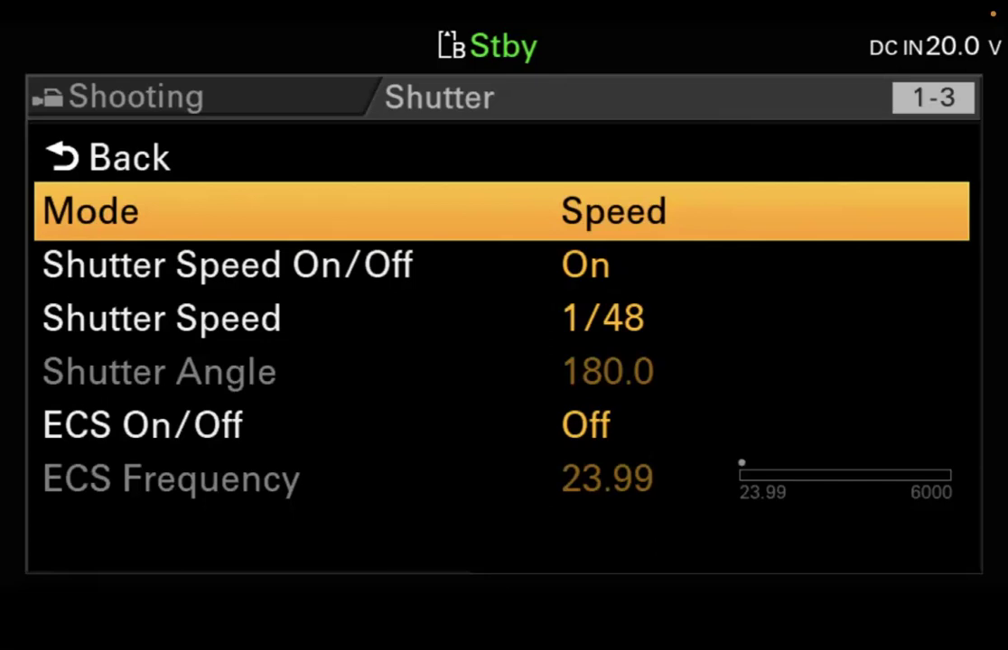
key("Up")
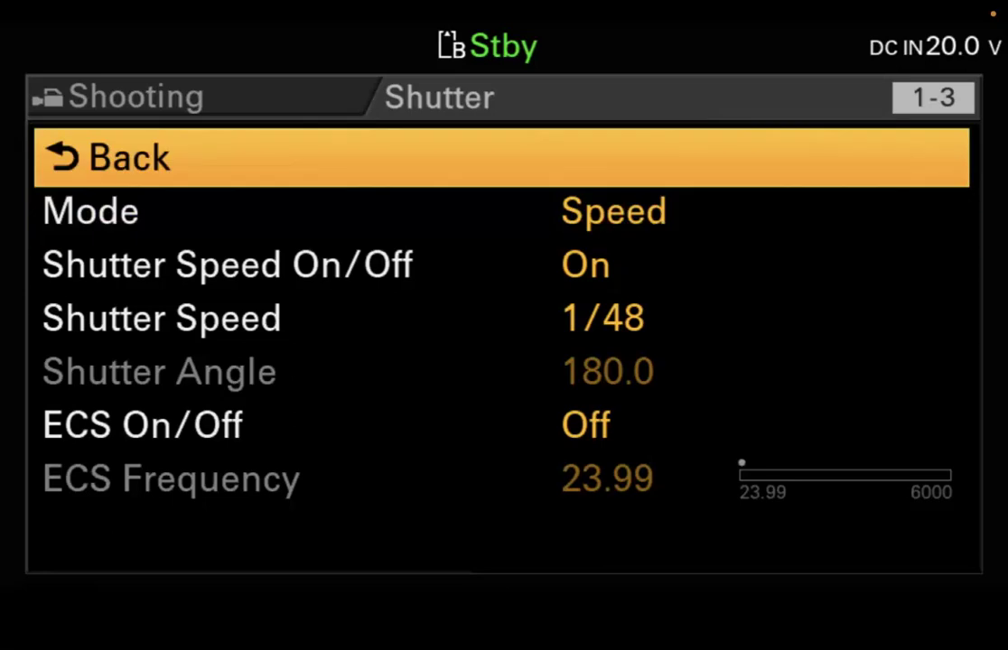
key("Return")
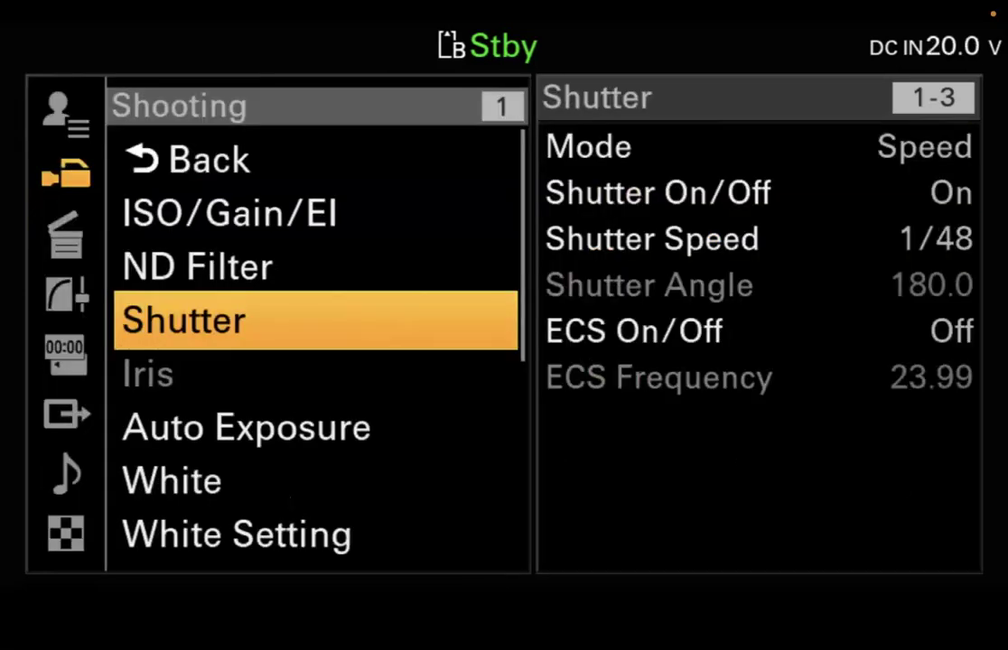
Step: Check Project > Base Setting (Shooting Mode Custom, Target Display SDR(BT.709)) and return to the Project list
key("Down")
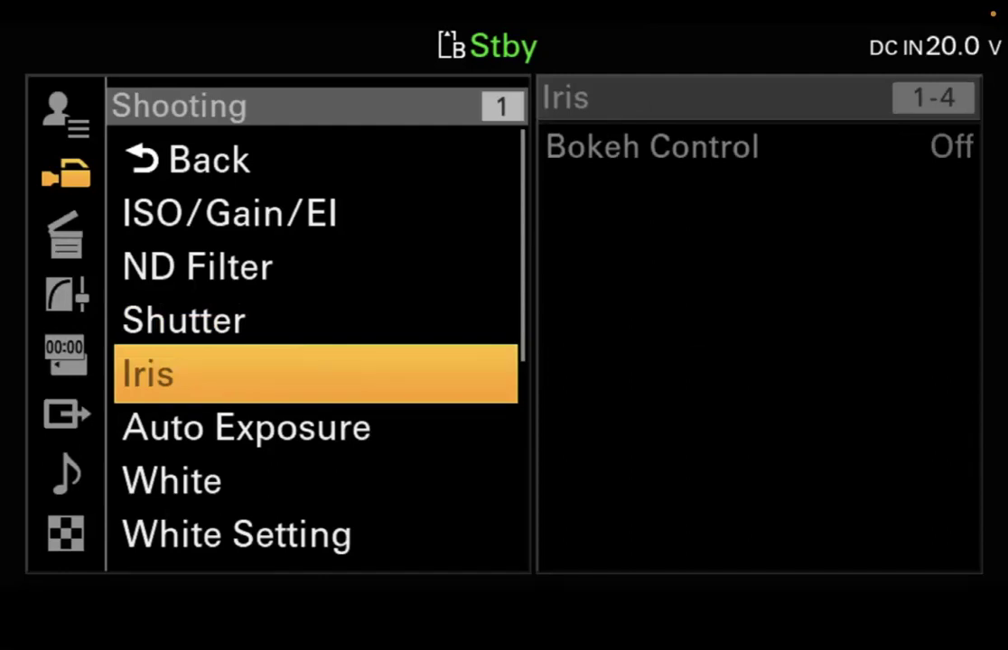
key("Left")
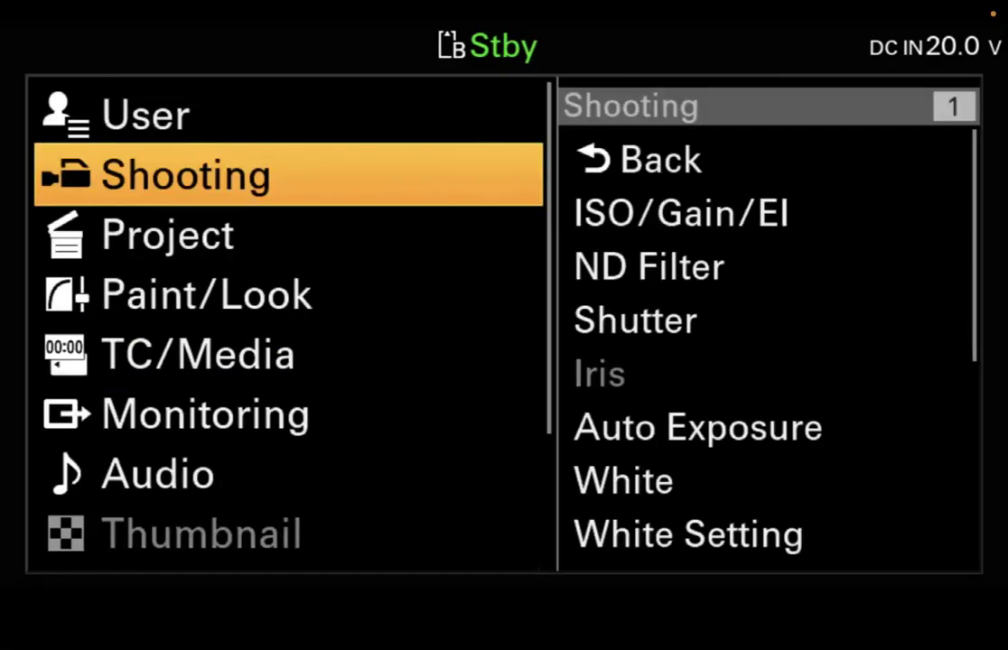
key("Down")
key("Right")
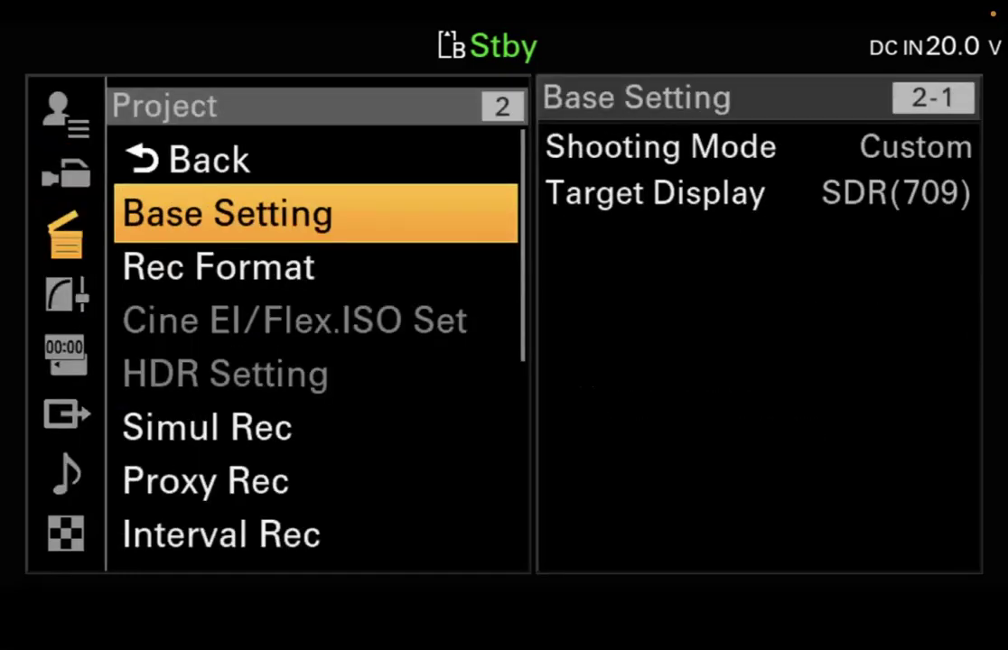
key("Right")
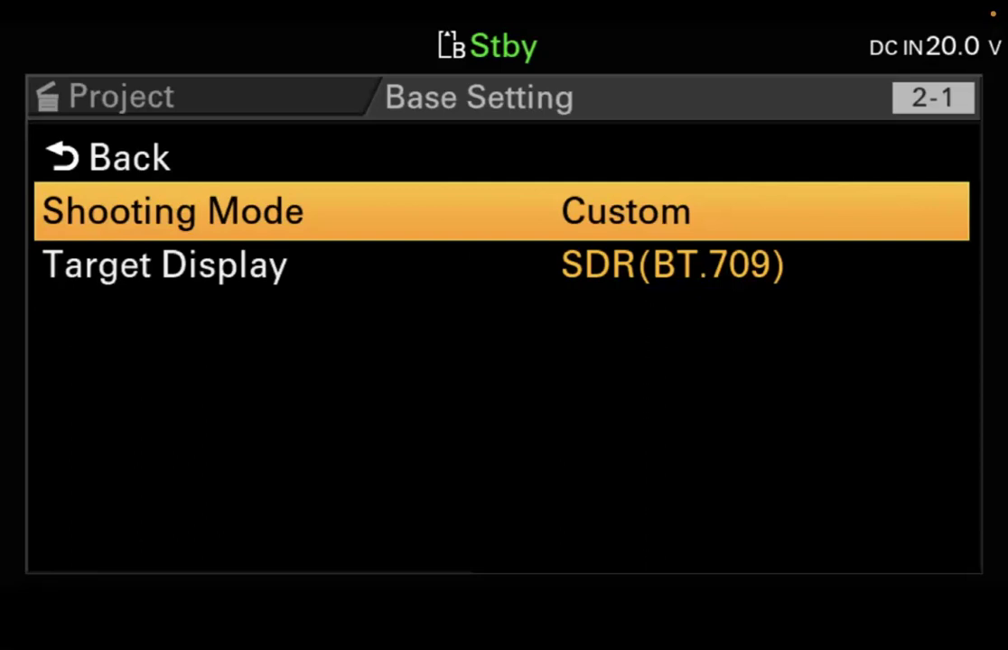
key("Up")
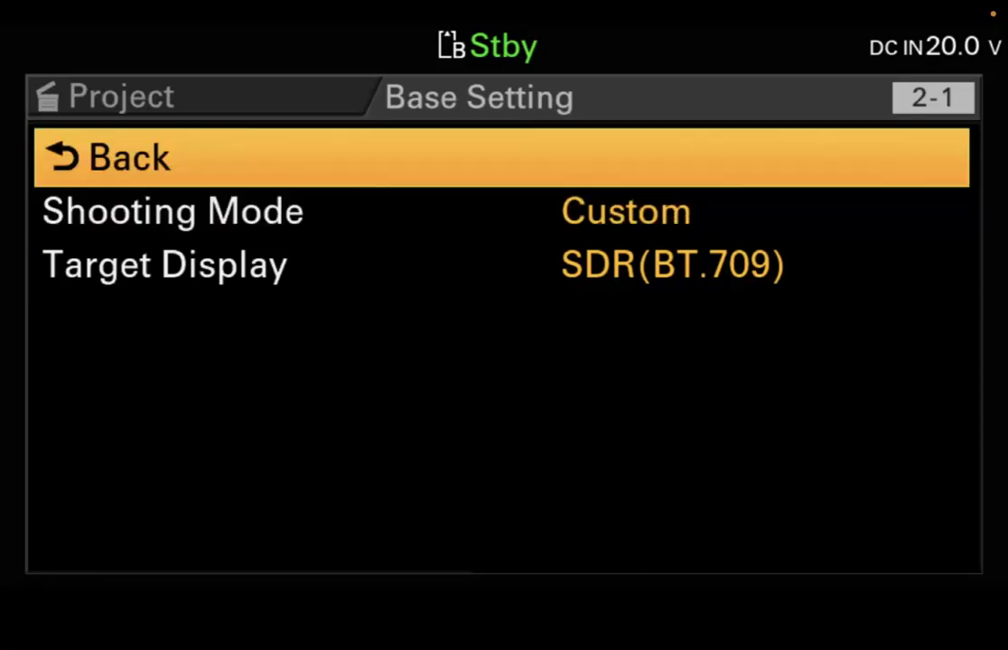
key("Return")
Step: Open Rec Format and look over its Frequency, Codec and Imager Scan Mode settings
key("Down")
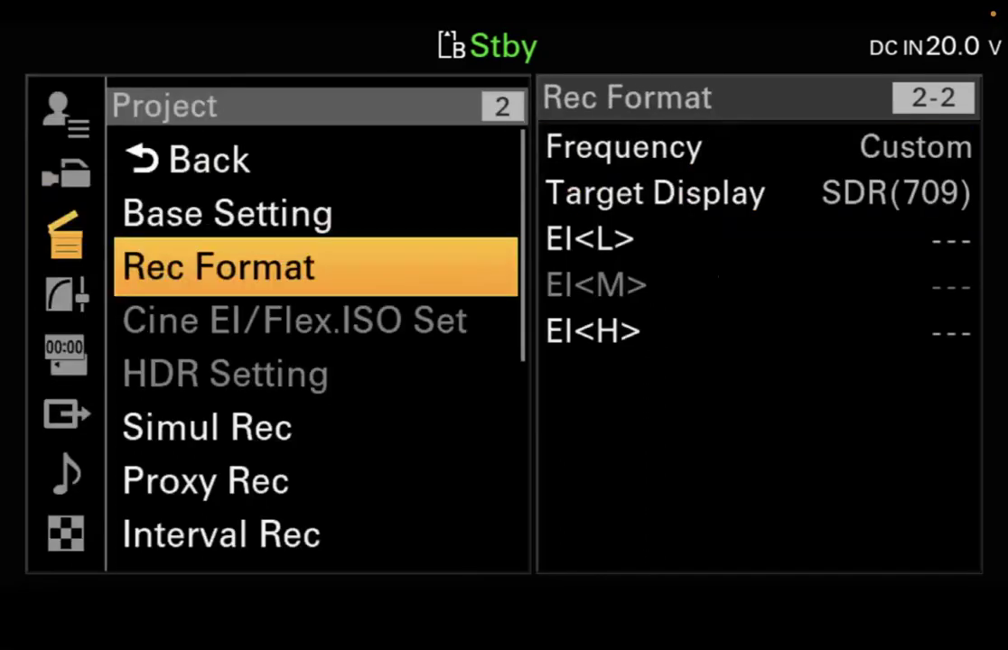
key("Return")
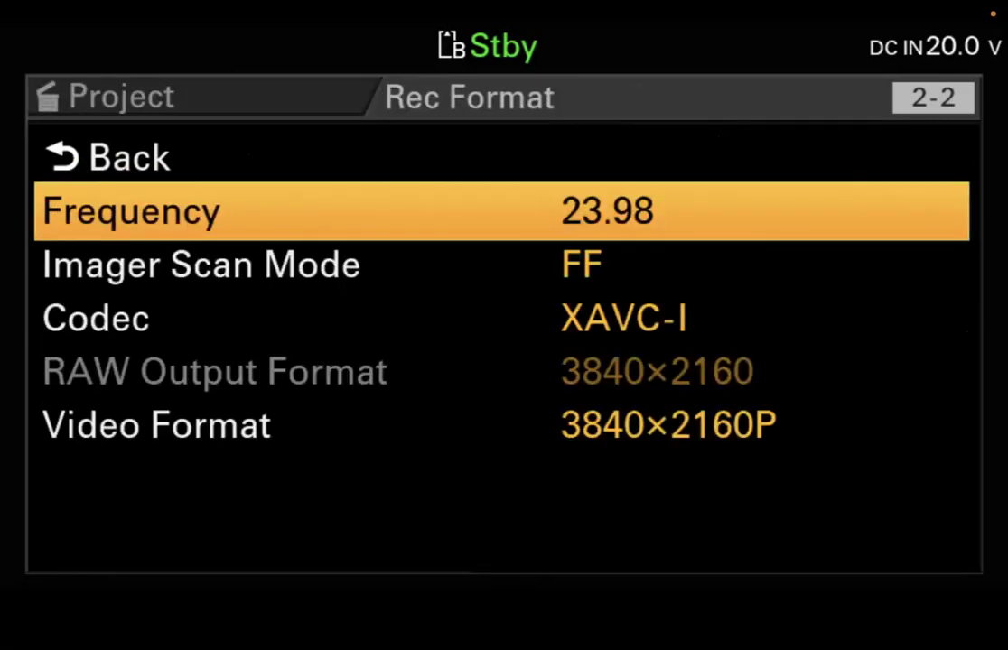
key("Down")
key("Down")
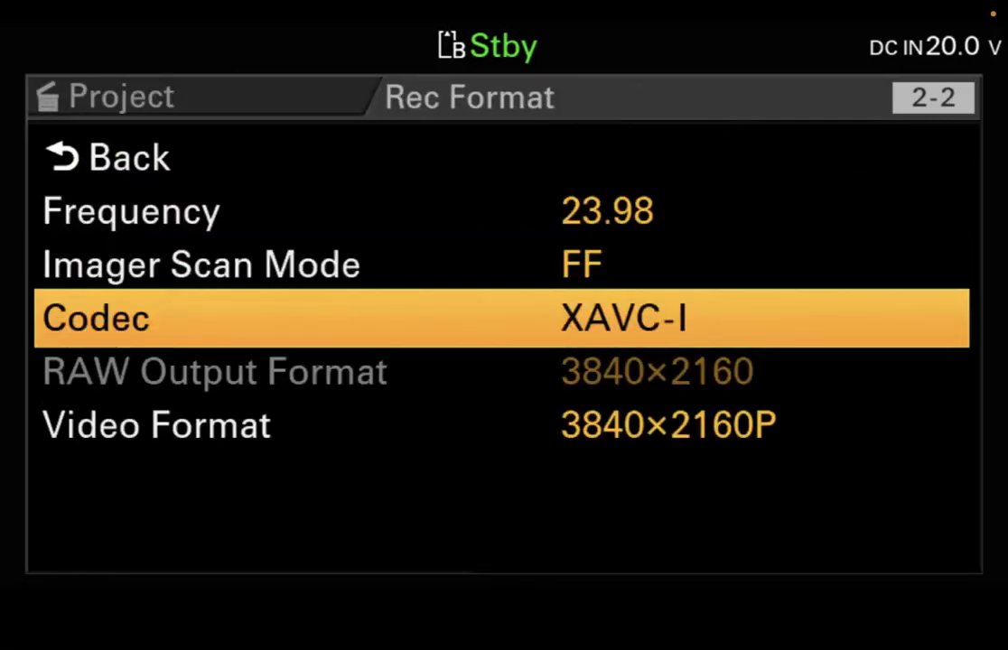
key("Up")
key("Up")
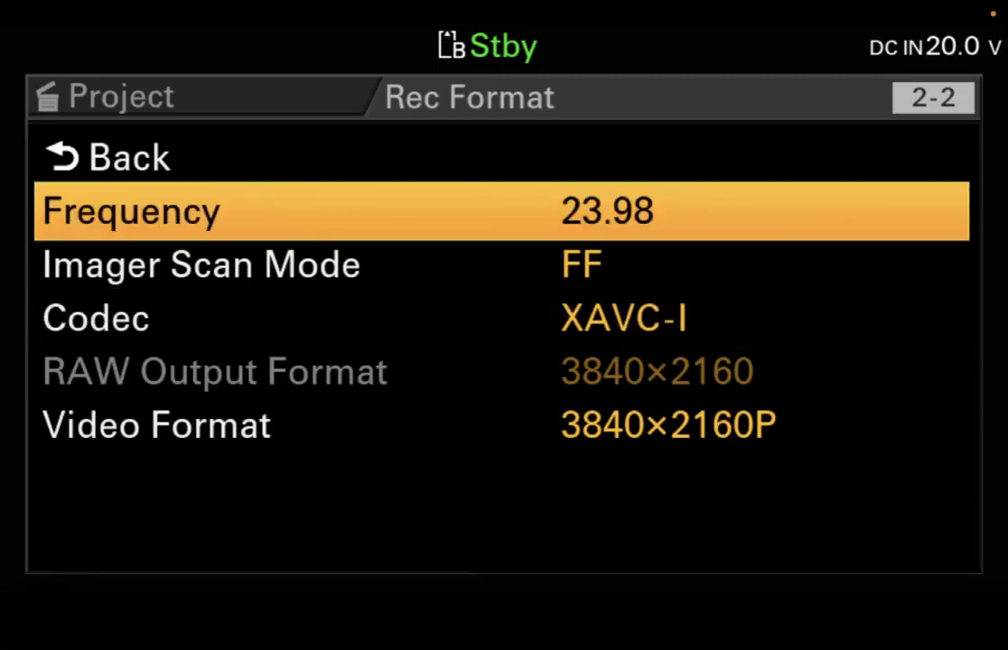
key("Down")
key("Up")
Step: Change Video Format to 1920×1080P and execute the Rec Format change
key("Down")
key("Down")
key("Down")
key("Down")
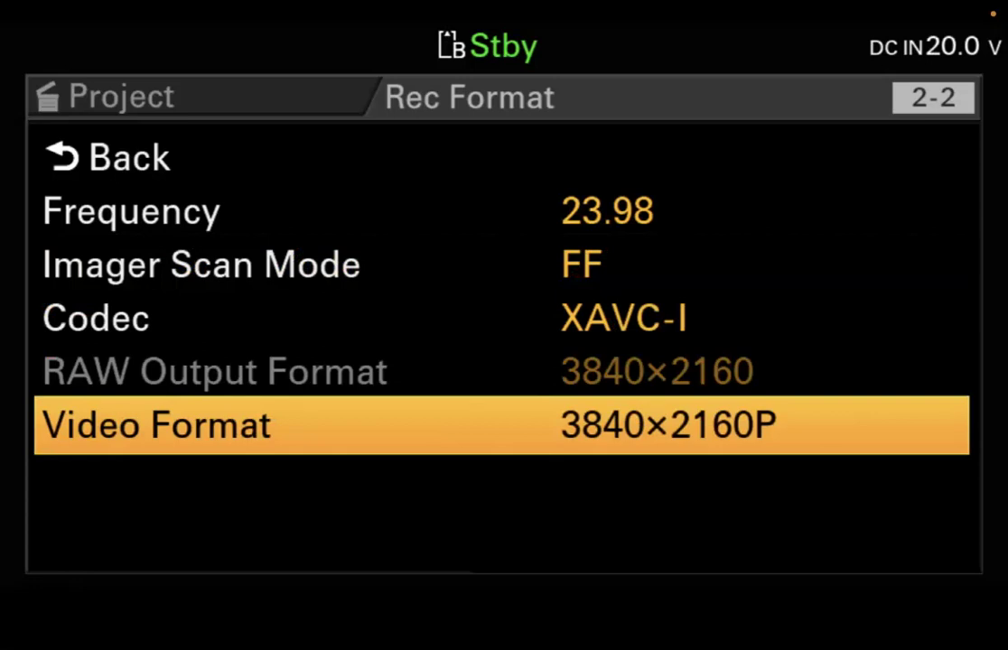
key("Return")
key("Down")
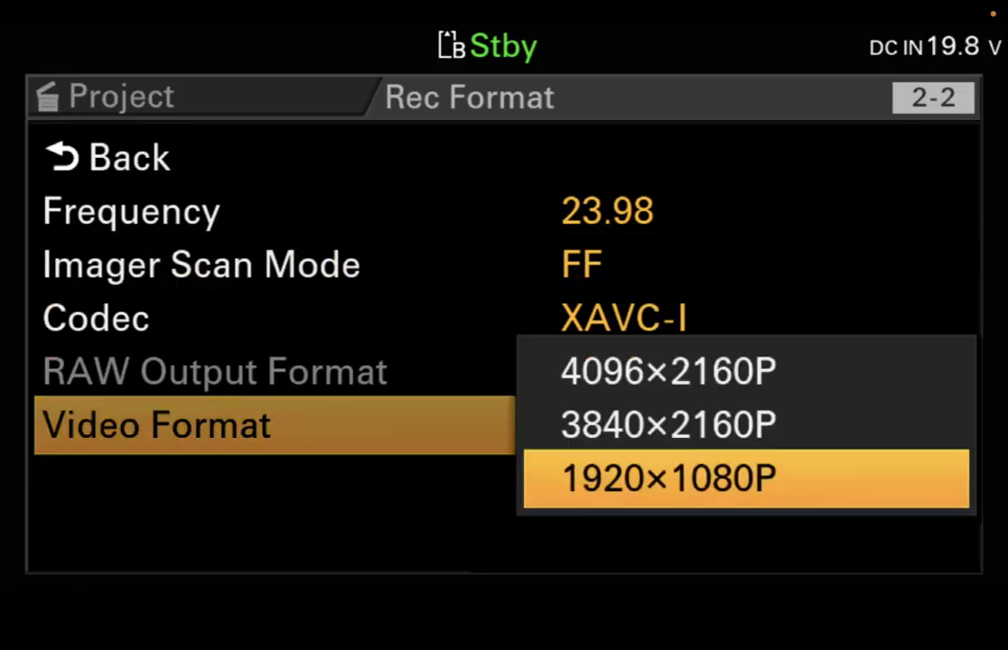
key("Return")
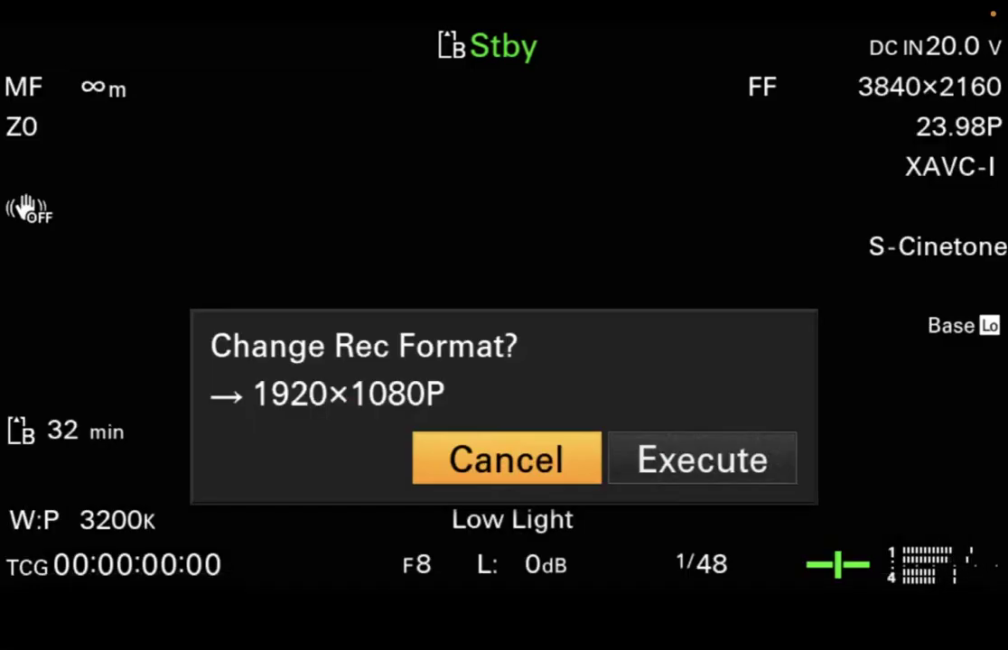
key("Right")
key("Return")
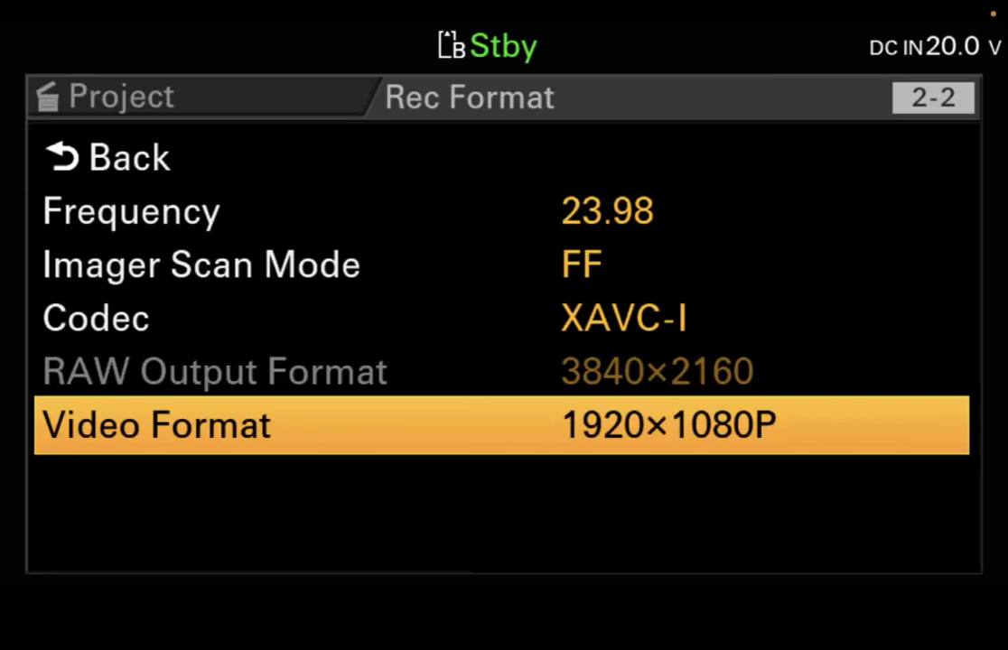
Step: Browse the Rec Format list and confirm Frequency stays at 23.98
key("Up")
key("Up")
key("Up")
key("Up")
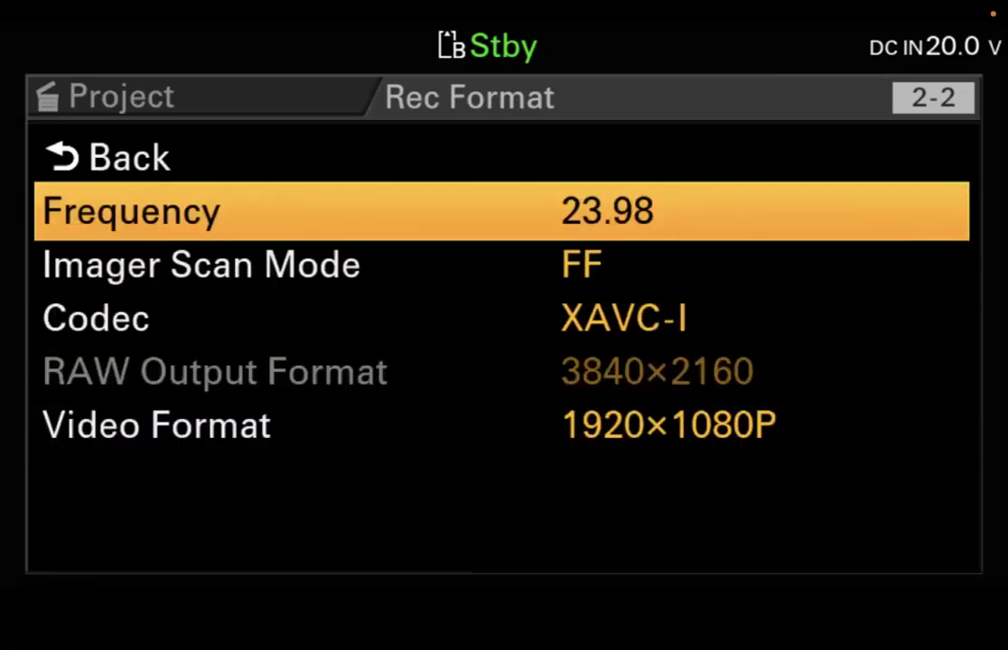
key("Down")
key("Down")
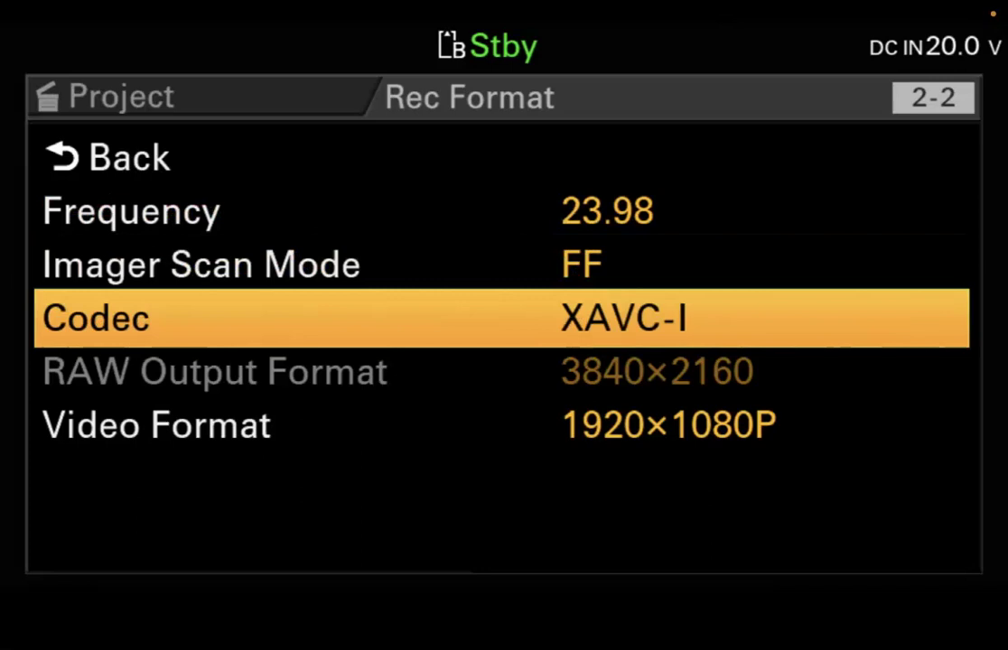
key("Down")
key("Down")
key("Up")
key("Up")
key("Up")
key("Up")
key("Up")
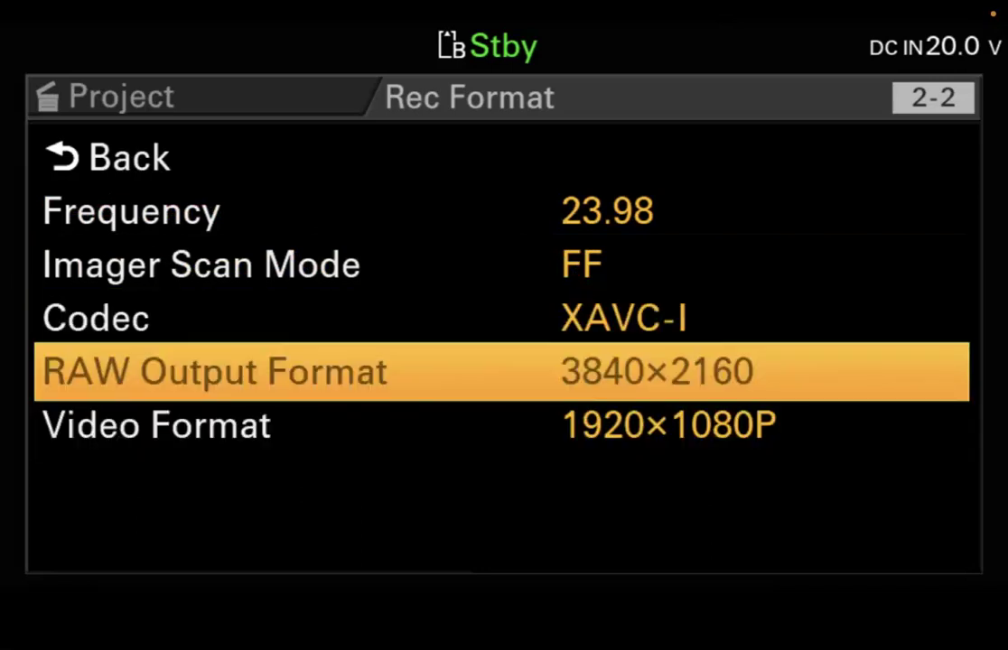
key("Down")
key("Return")
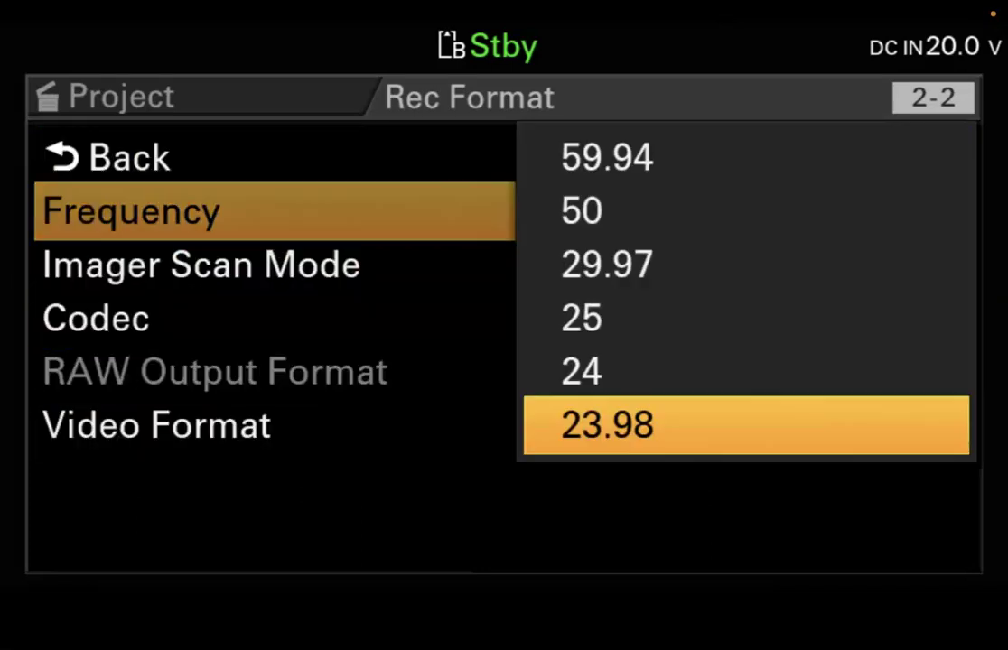
key("Return")
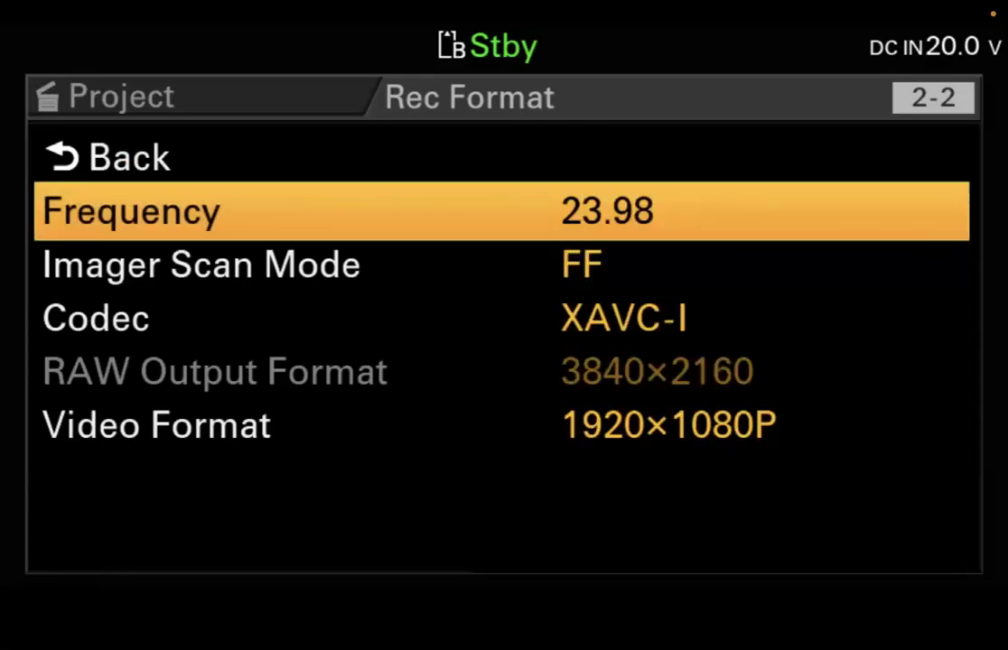
Step: Review Frequency options 24 through 59.94, keep 23.98, and return to the Project list
key("Up")
key("Down")
key("Return")
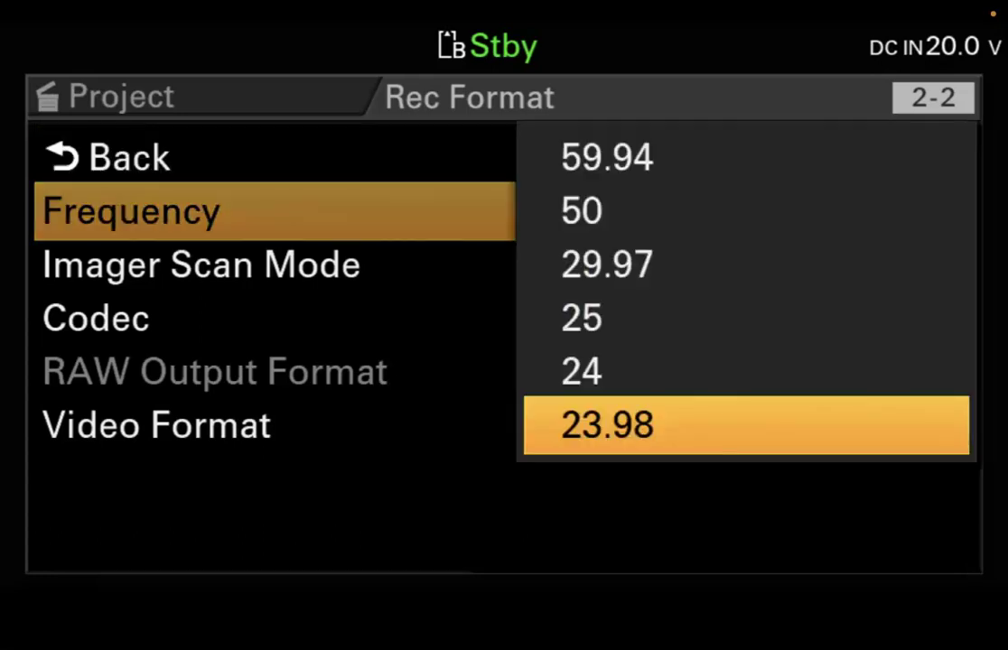
key("Up")
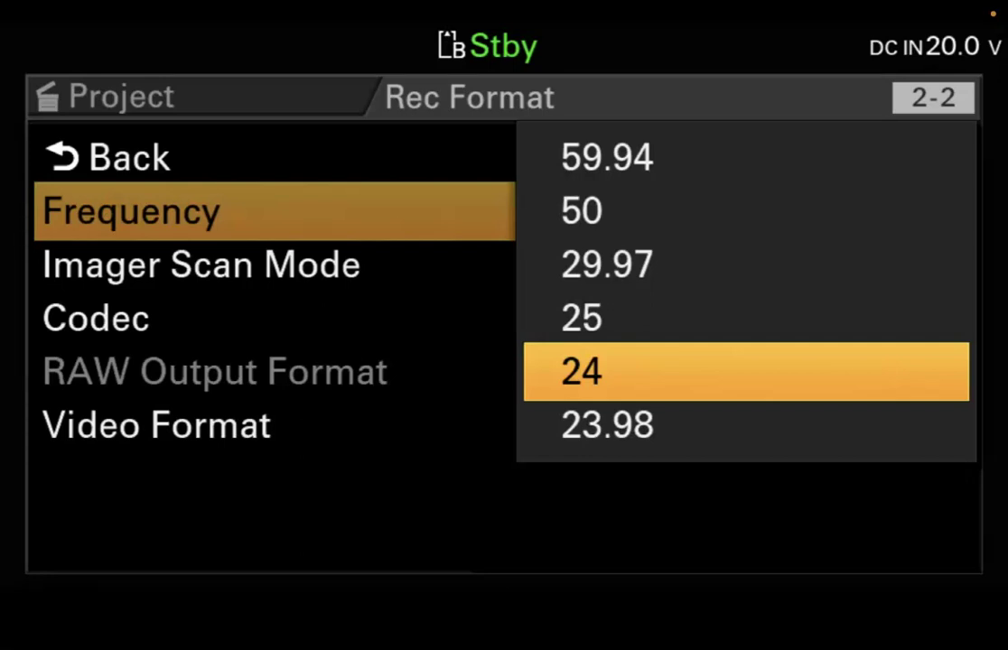
key("Up")
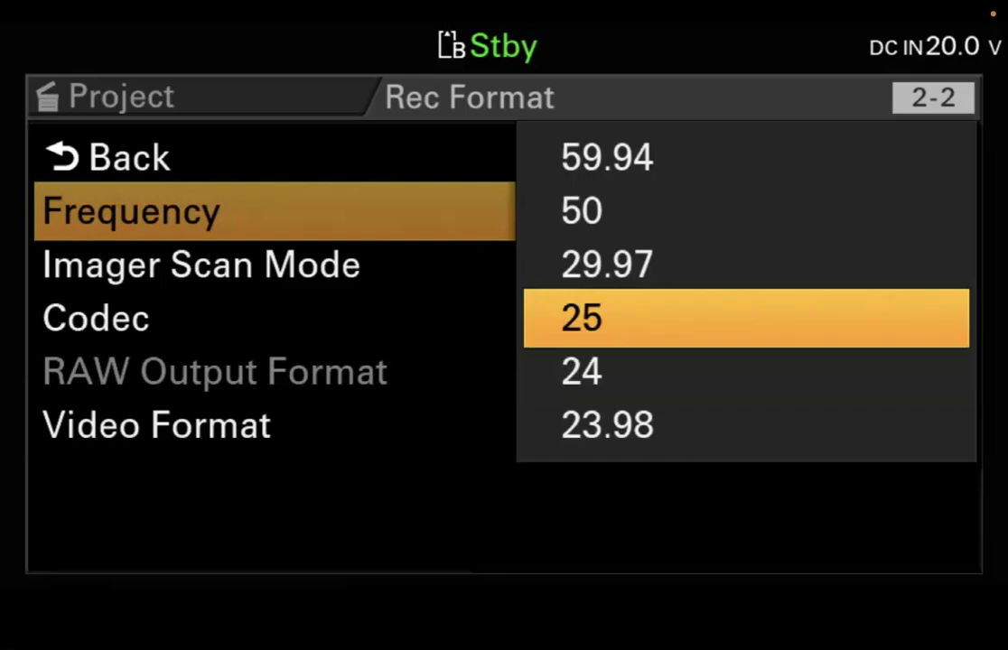
key("Up")
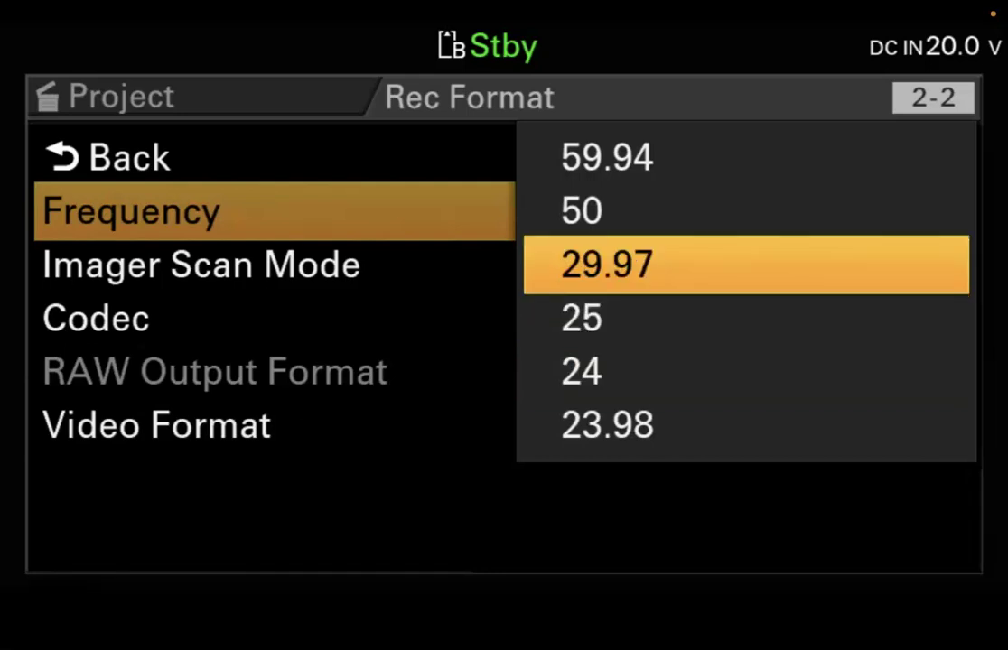
key("Up")
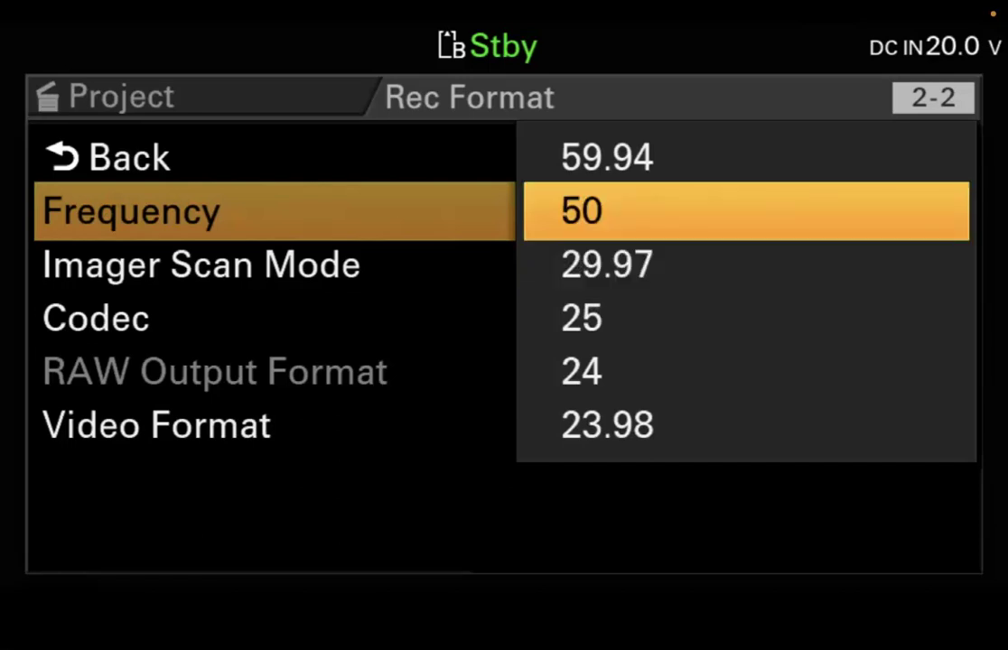
key("Up")
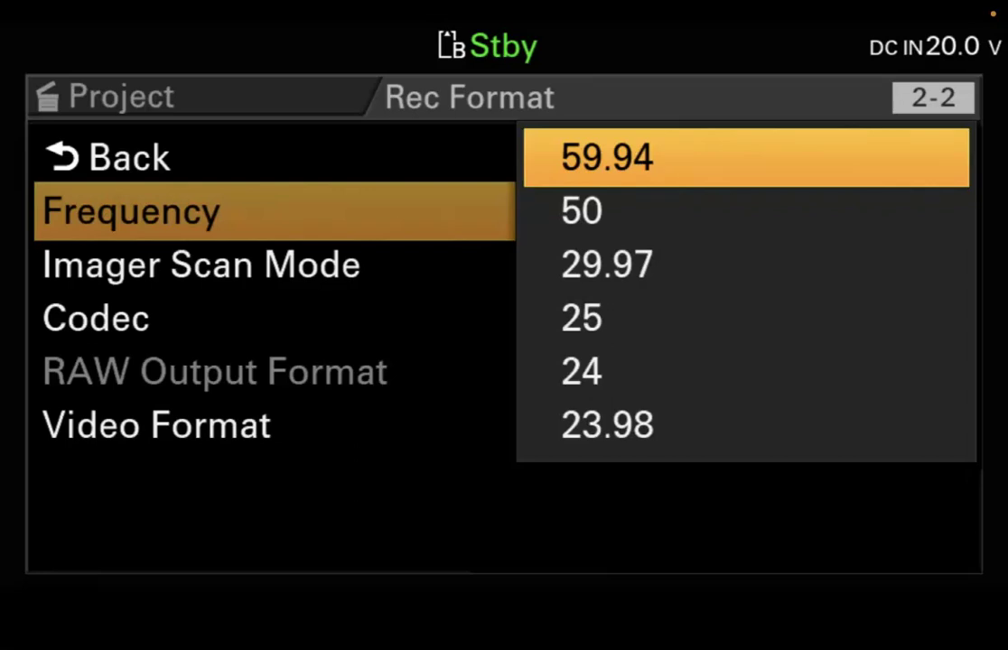
key("Down")
key("Down")
key("Down")
key("Down")
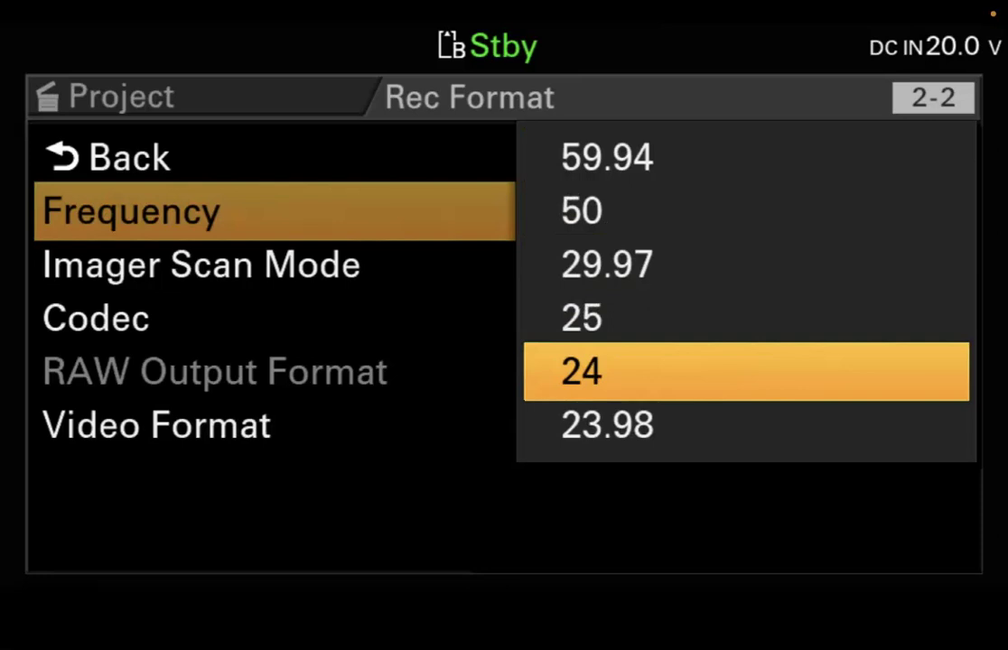
key("Down")
key("Return")
key("Up")
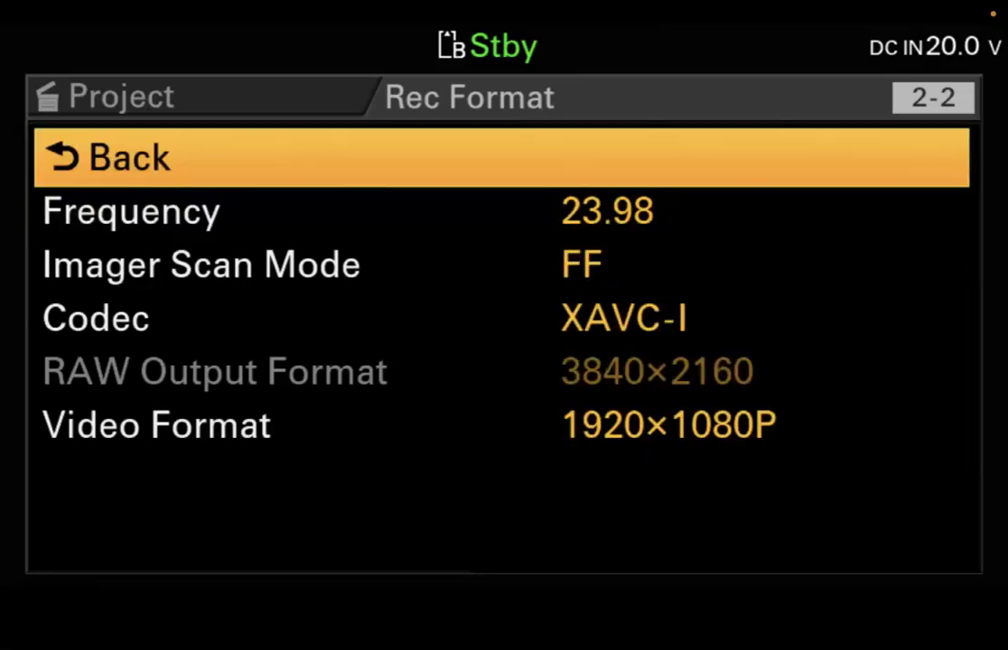
key("Return")
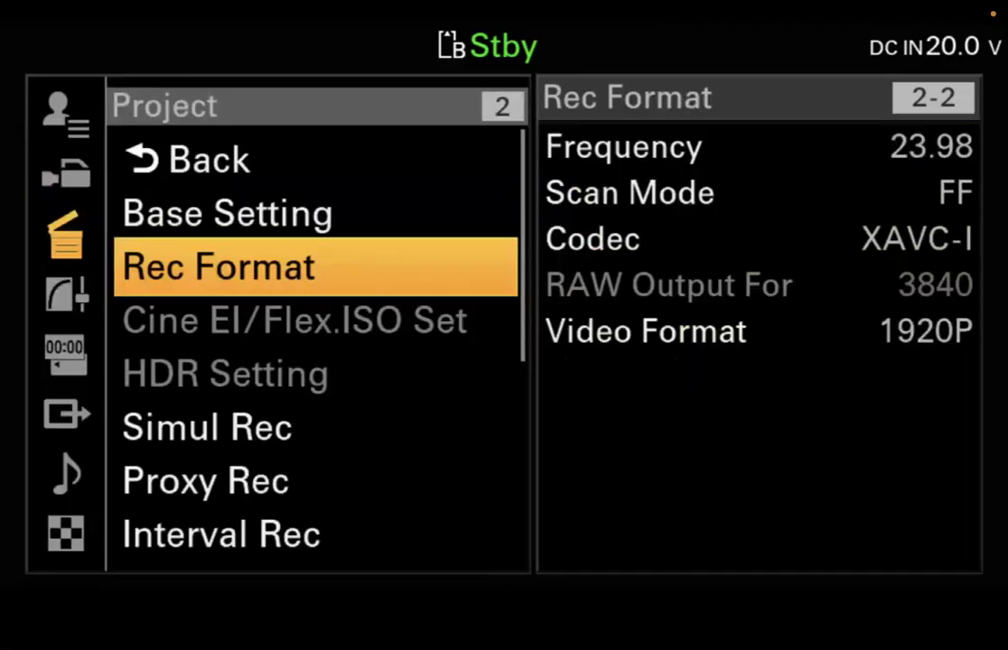